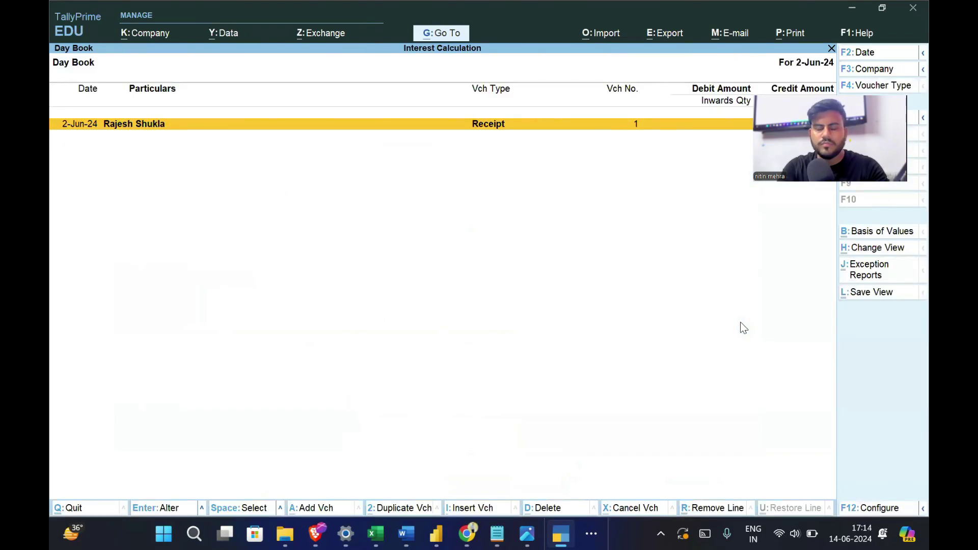
# Step: Set the Day Book period to 1-Apr-24 to 2-Jun-24 and review the sales and receipt entries
pyautogui.press('F2')
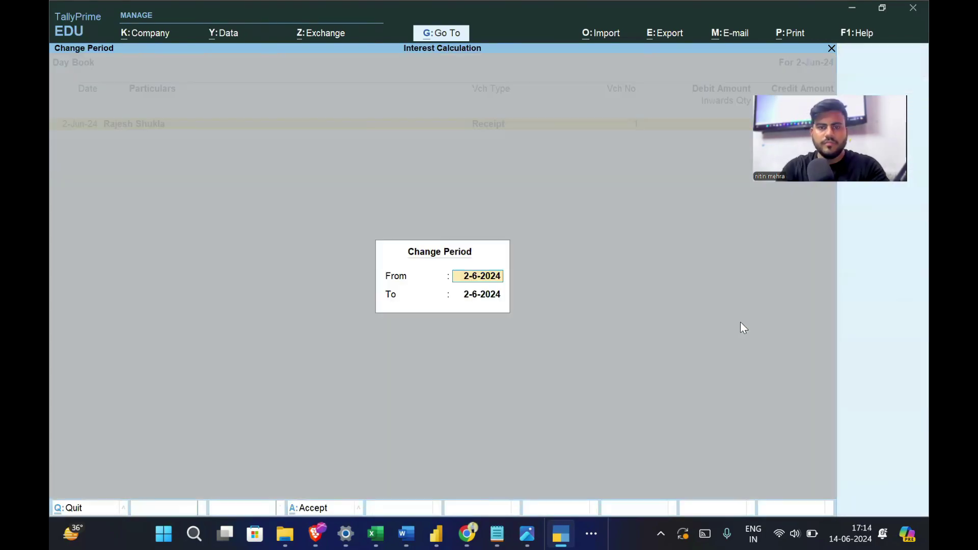
pyautogui.press('BackSpace')
pyautogui.press('Return')
pyautogui.press('BackSpace')
pyautogui.press('Return')
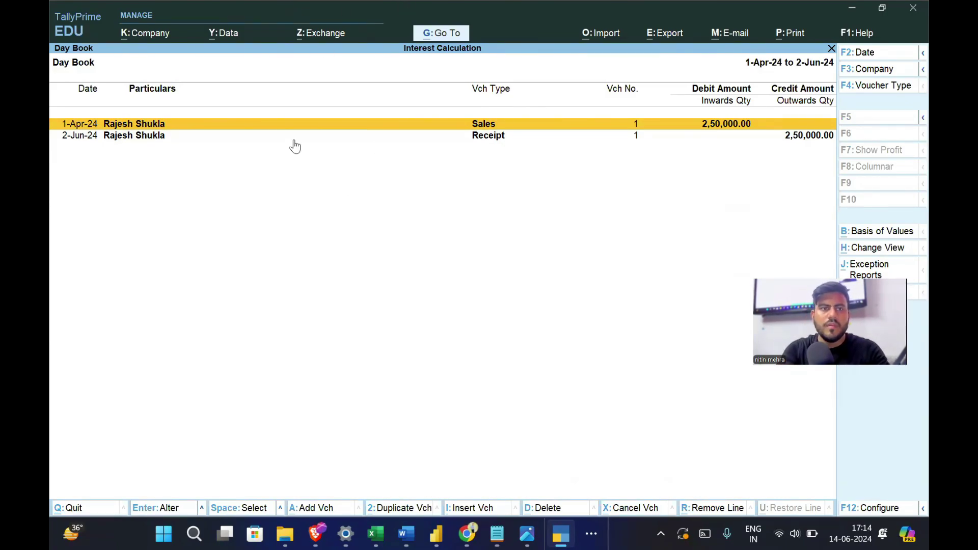
pyautogui.click(461, 135)
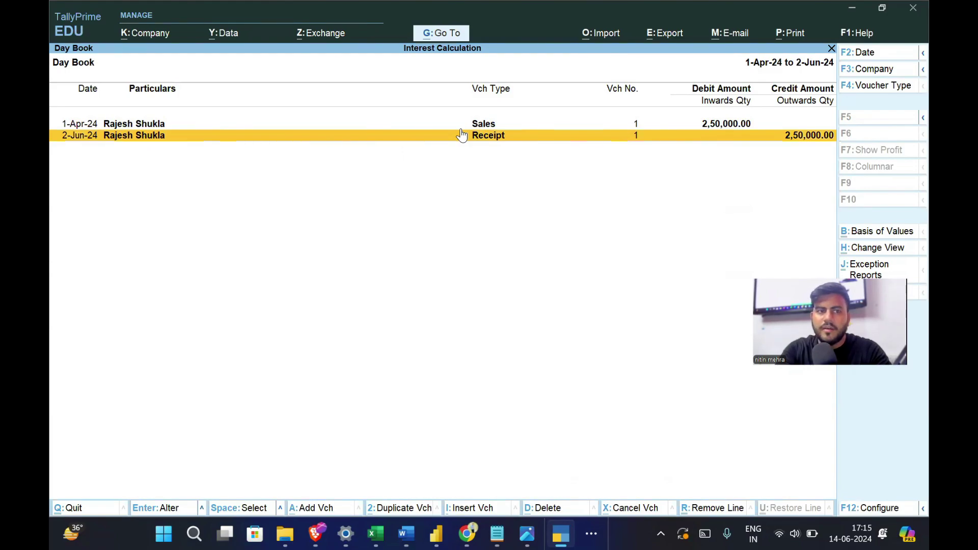
pyautogui.press('Up')
pyautogui.press('Down')
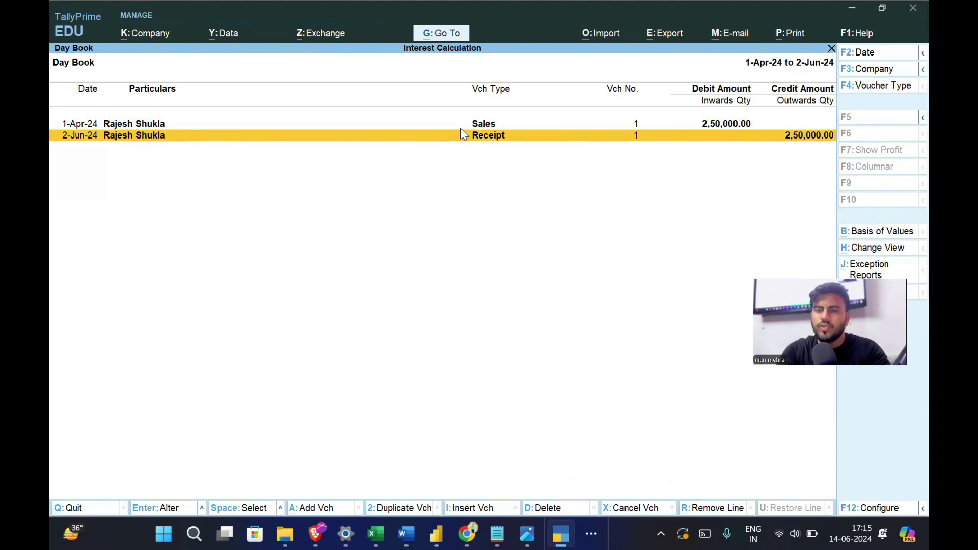
# Step: Close the Day Book and go to Display More Reports from the Gateway of Tally
pyautogui.press('Escape')
pyautogui.press('Up')
pyautogui.press('Up')
pyautogui.press('Up')
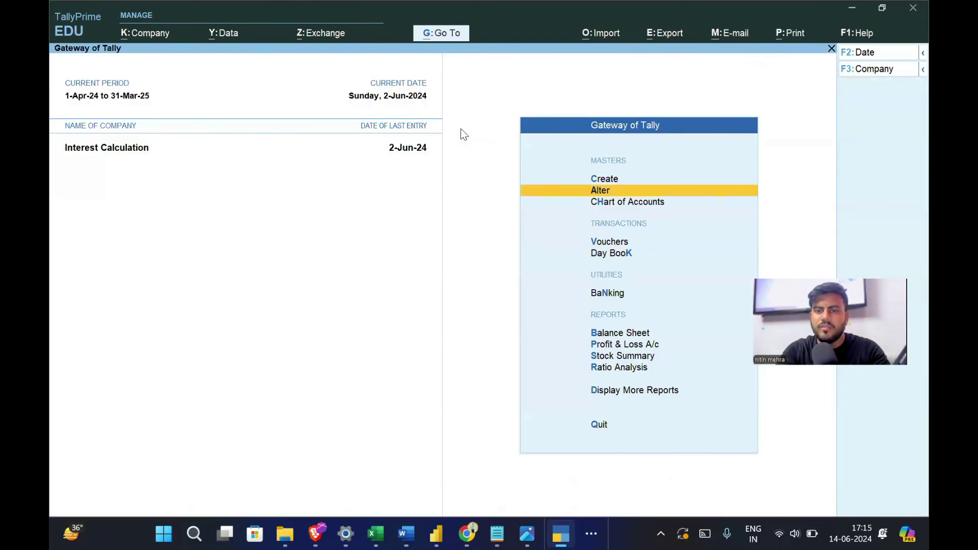
pyautogui.press('Escape')
pyautogui.press('Escape')
pyautogui.press('Down')
pyautogui.press('Down')
pyautogui.press('Down')
pyautogui.press('Down')
pyautogui.press('Down')
pyautogui.press('Down')
pyautogui.press('Down')
pyautogui.press('Down')
pyautogui.press('Down')
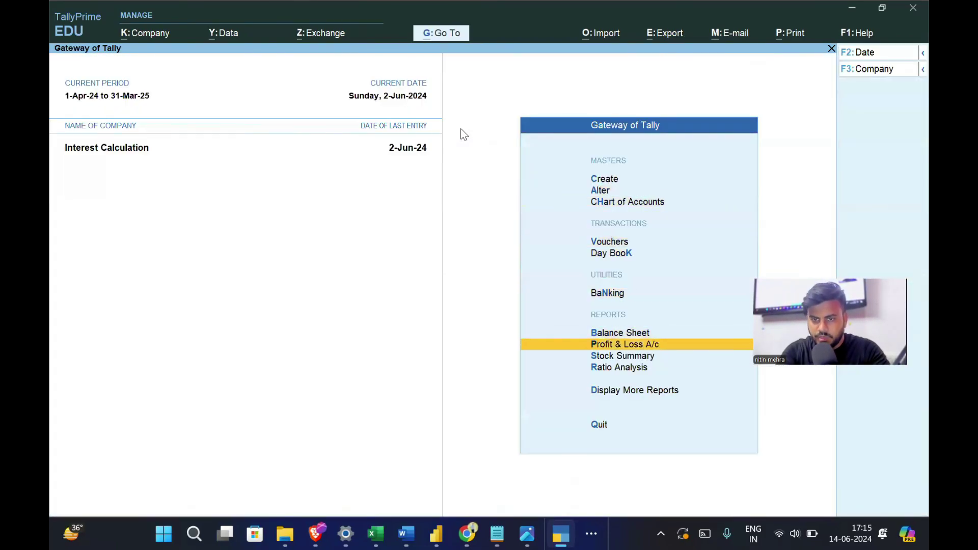
pyautogui.press('Return')
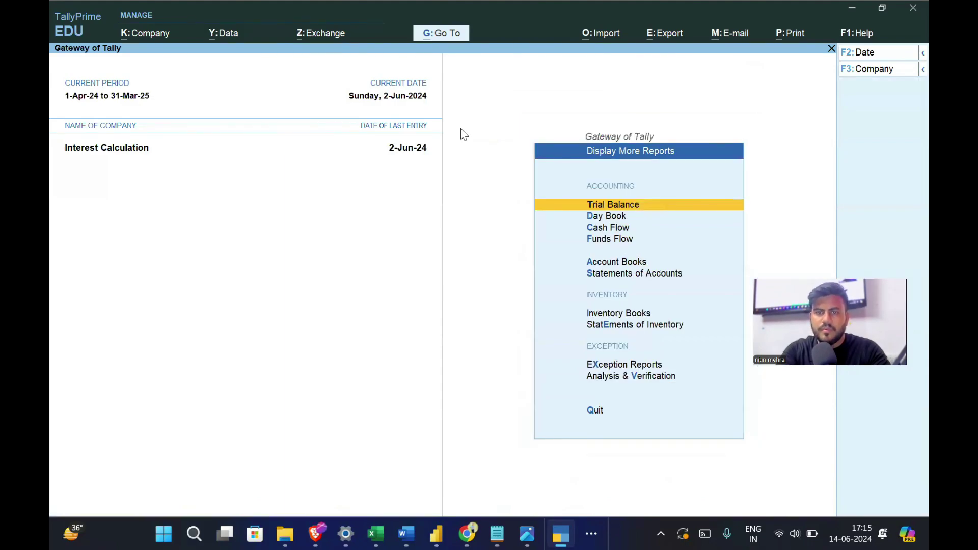
# Step: Open the Interest Receivable report from the interest calculations in Statements of Accounts
pyautogui.press('Down')
pyautogui.press('Down')
pyautogui.press('Down')
pyautogui.press('Down')
pyautogui.press('Down')
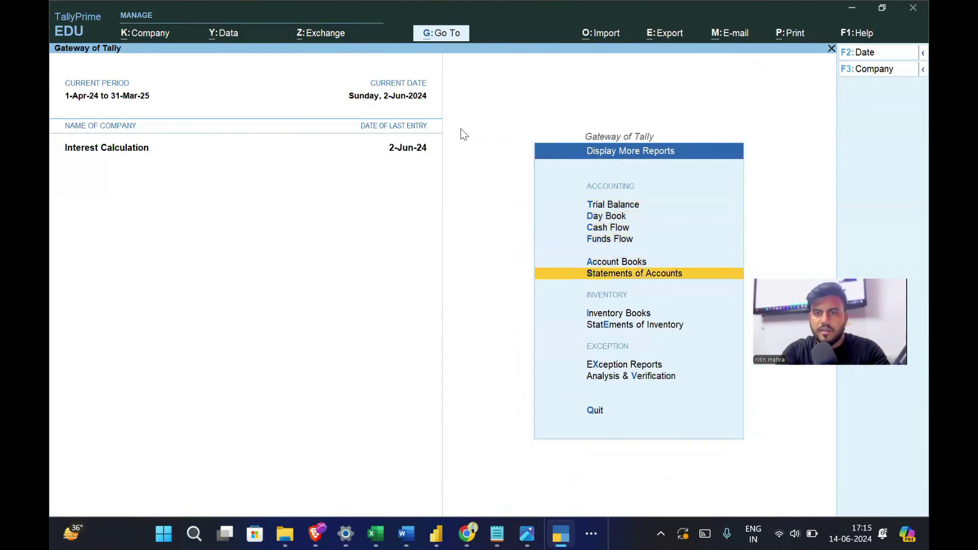
pyautogui.press('Return')
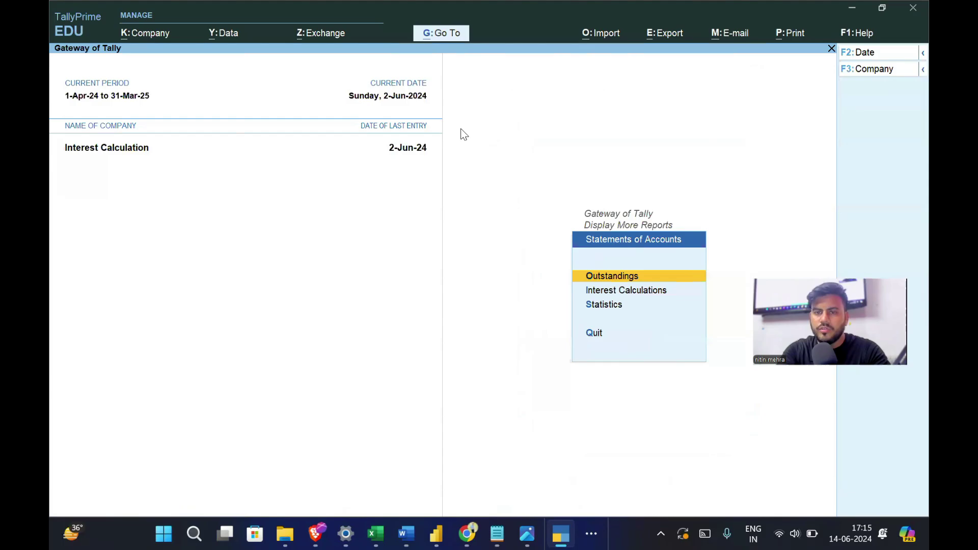
pyautogui.press('Down')
pyautogui.press('Return')
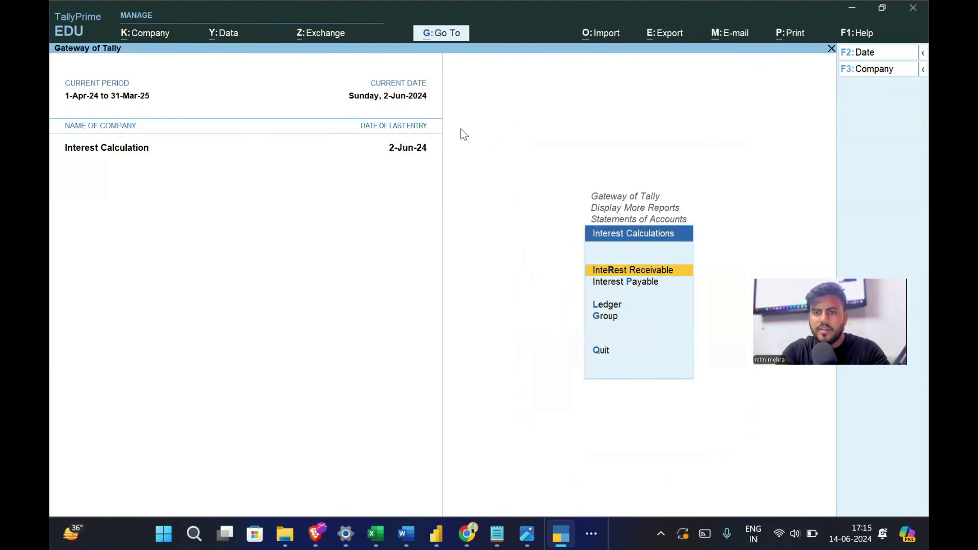
pyautogui.press('Return')
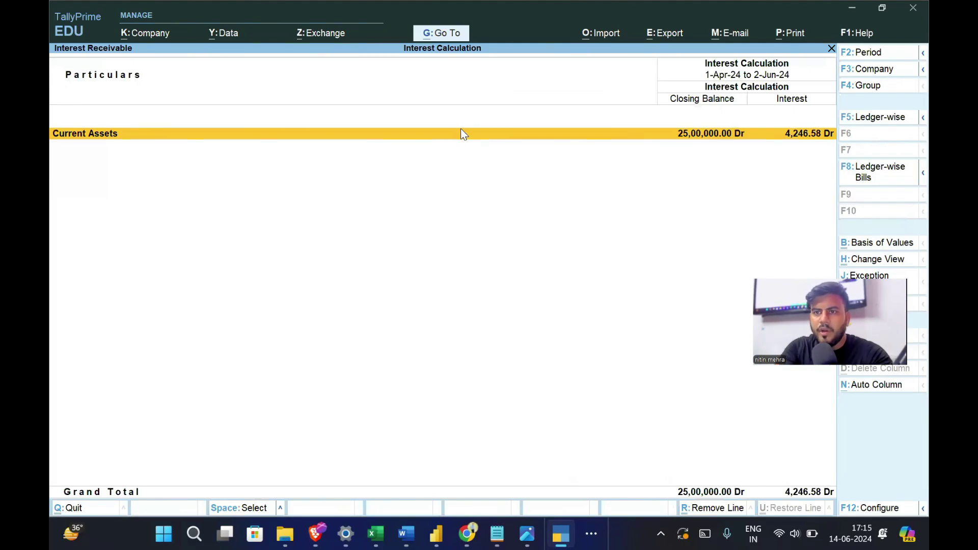
# Step: Drill down from Current Assets to the customer's bill-wise interest calculation, and return to the Gateway of Tally
pyautogui.press('Return')
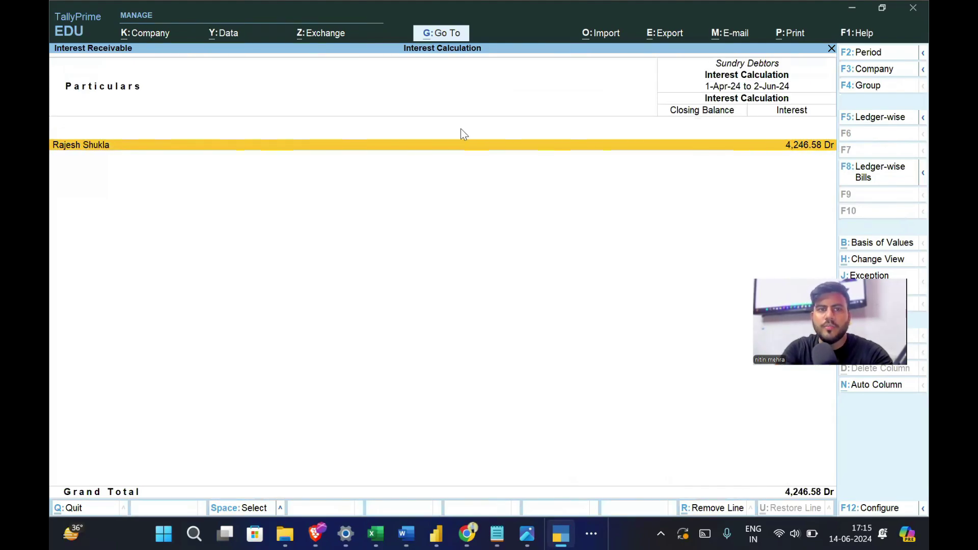
pyautogui.press('Return')
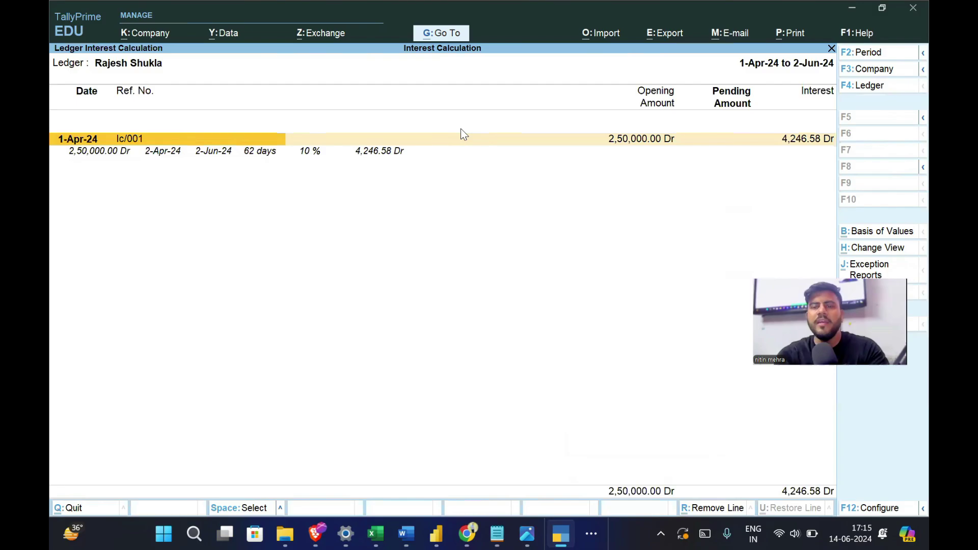
pyautogui.press('Escape')
pyautogui.press('Escape')
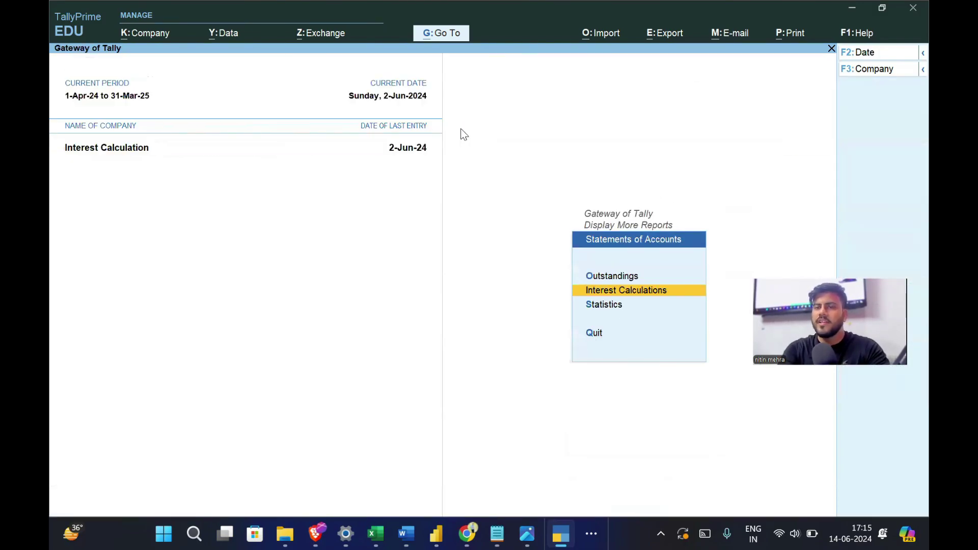
pyautogui.press('Escape')
pyautogui.press('Escape')
pyautogui.press('Home')
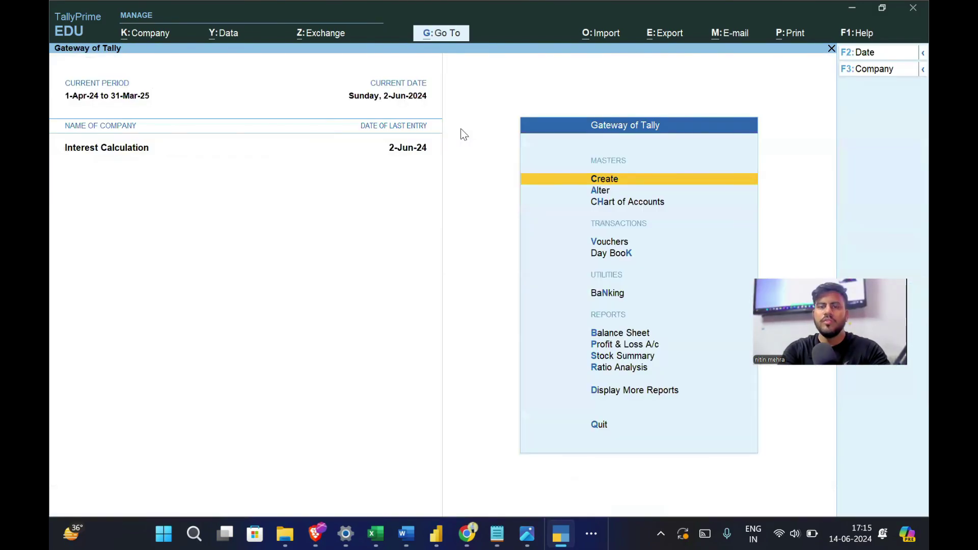
# Step: Open the customer's ledger vouchers from the Account Books
pyautogui.press('d')
pyautogui.press('a')
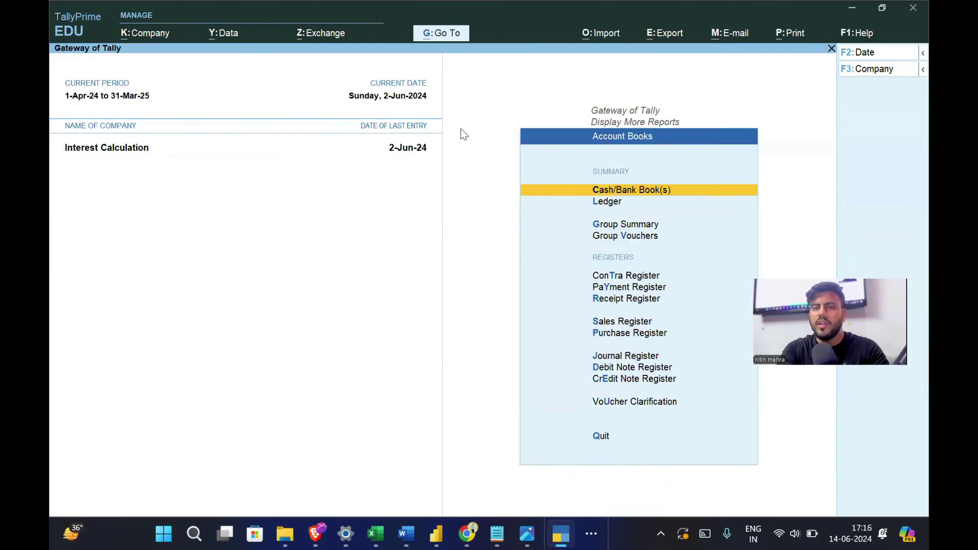
pyautogui.press('l')
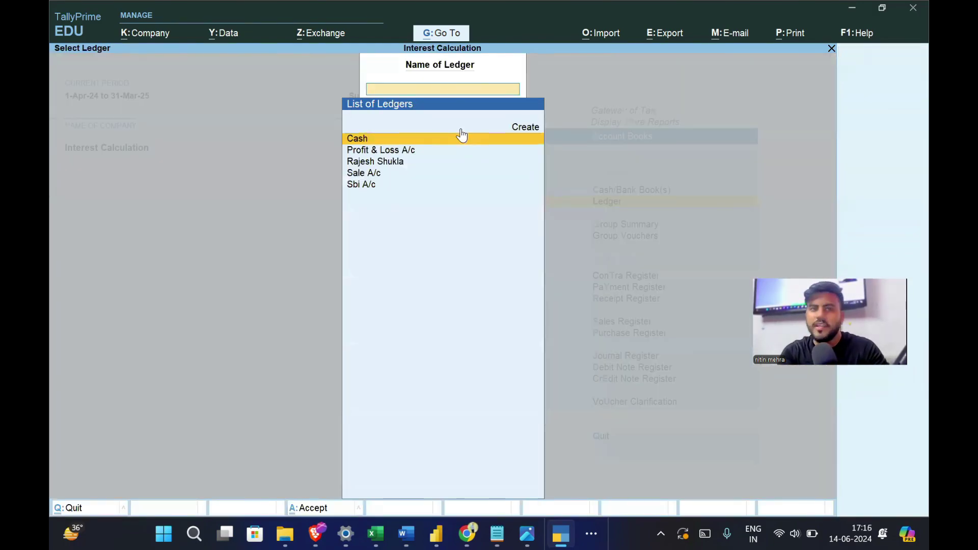
pyautogui.press('Down')
pyautogui.press('Down')
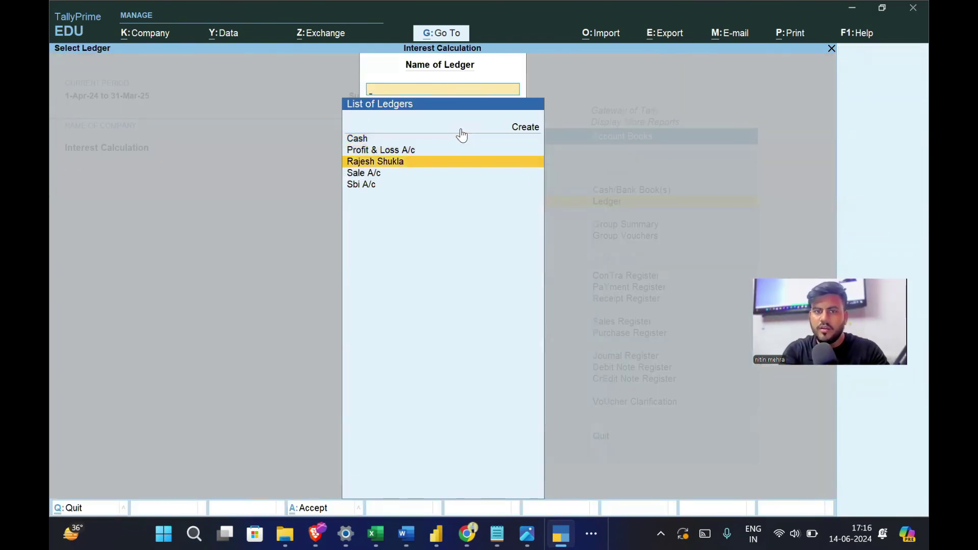
pyautogui.press('Return')
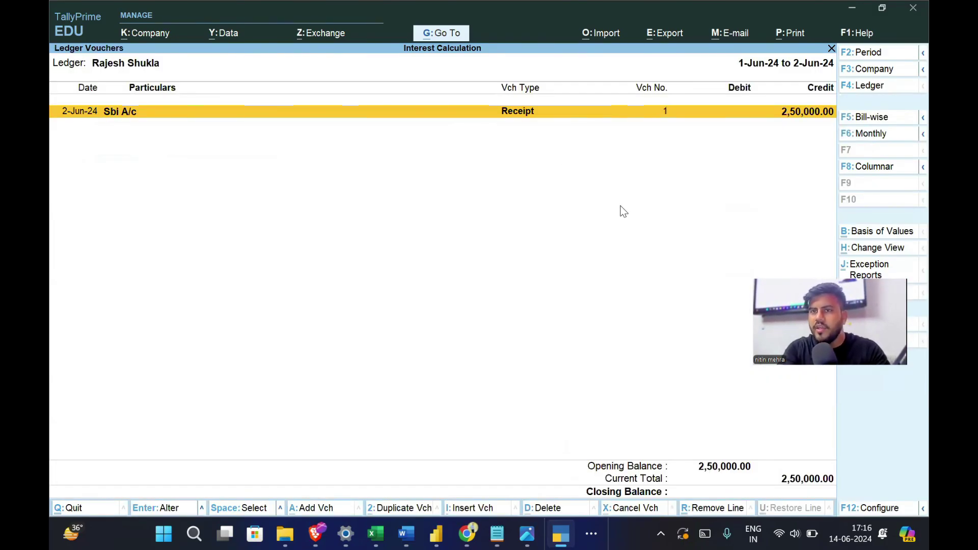
# Step: Review the customer's ledger for the period 1-Apr-24 to 2-Jun-24 and return to the Gateway of Tally
pyautogui.hotkey('alt', 'F2')
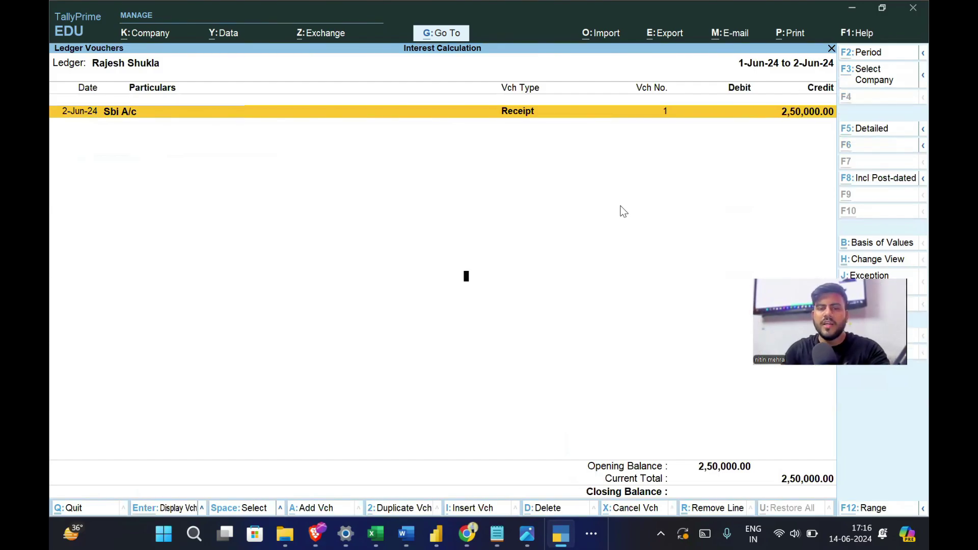
pyautogui.press('BackSpace')
pyautogui.press('Return')
pyautogui.press('BackSpace')
pyautogui.press('Return')
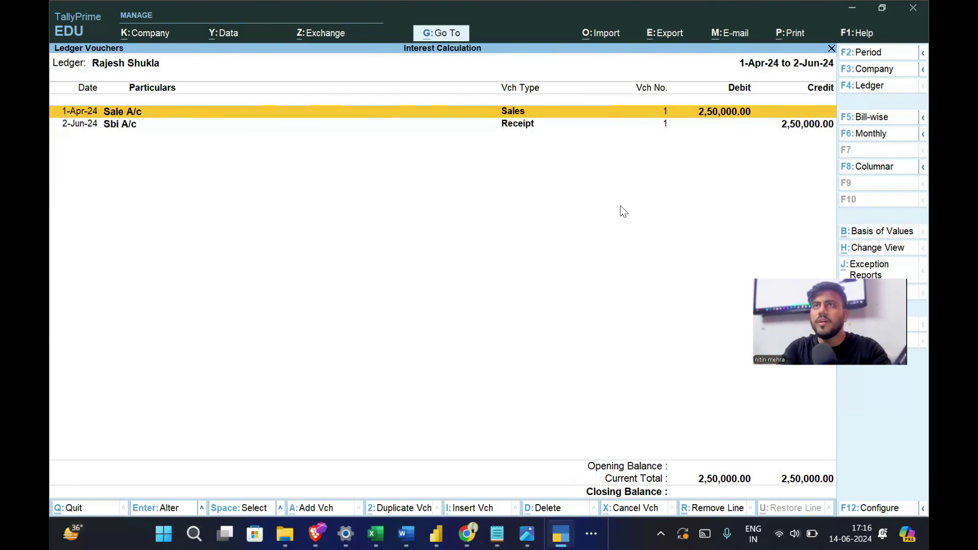
pyautogui.press('Escape')
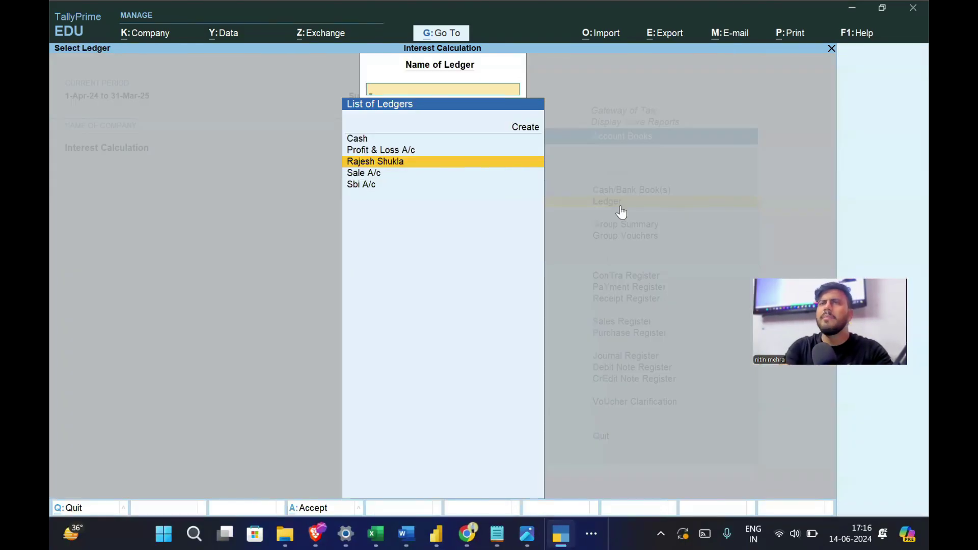
pyautogui.press('Escape')
pyautogui.press('Escape')
pyautogui.press('Escape')
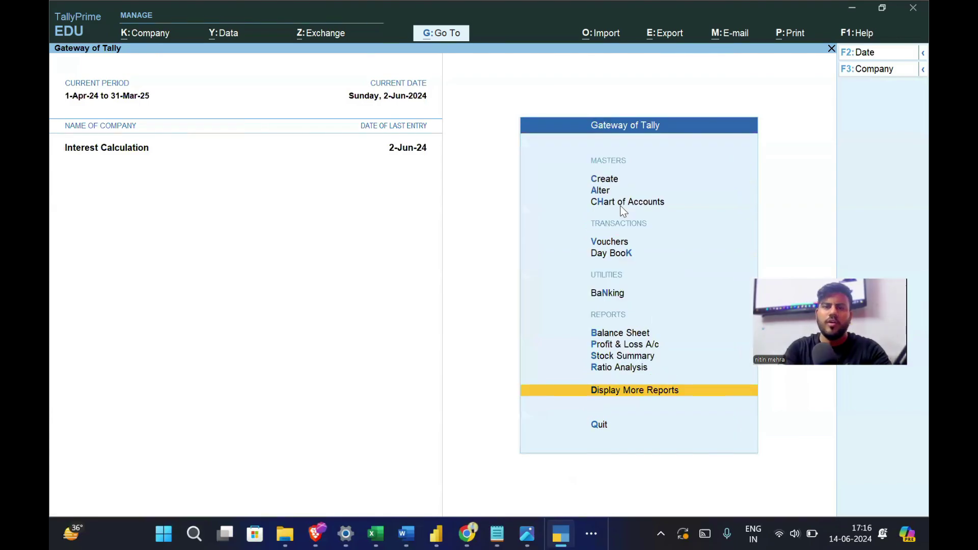
# Step: Start a new accounting voucher with Debit Note as the voucher type
pyautogui.press('Escape')
pyautogui.press('n')
pyautogui.press('Down')
pyautogui.press('Down')
pyautogui.press('Down')
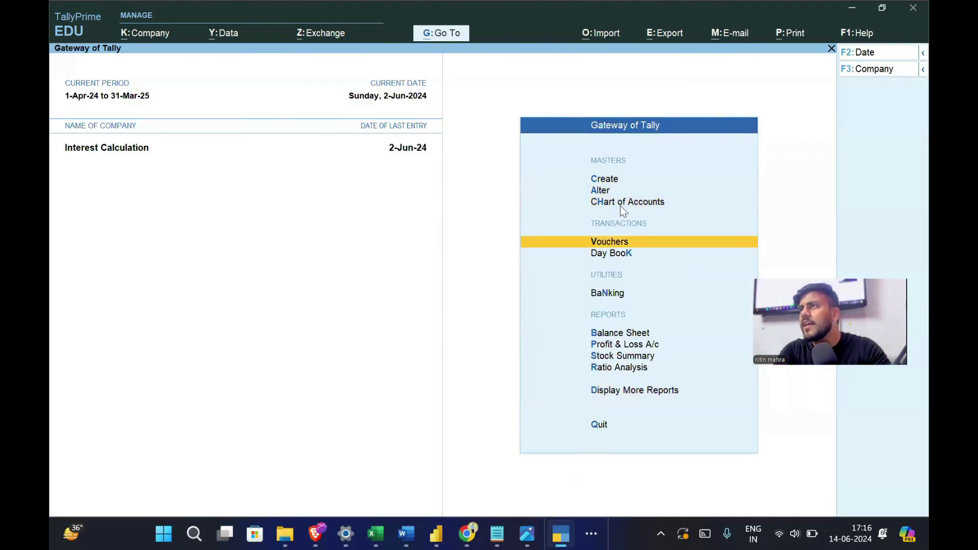
pyautogui.press('Return')
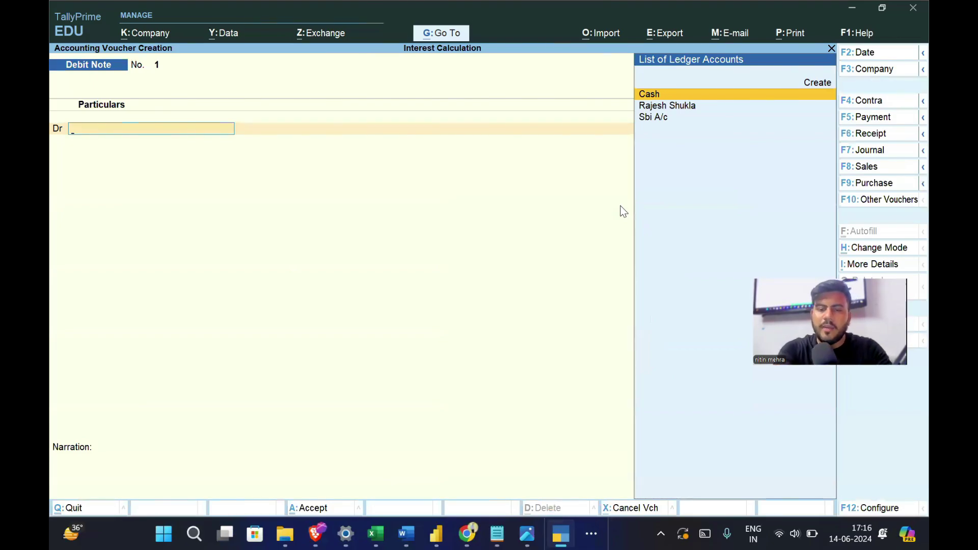
pyautogui.press('F10')
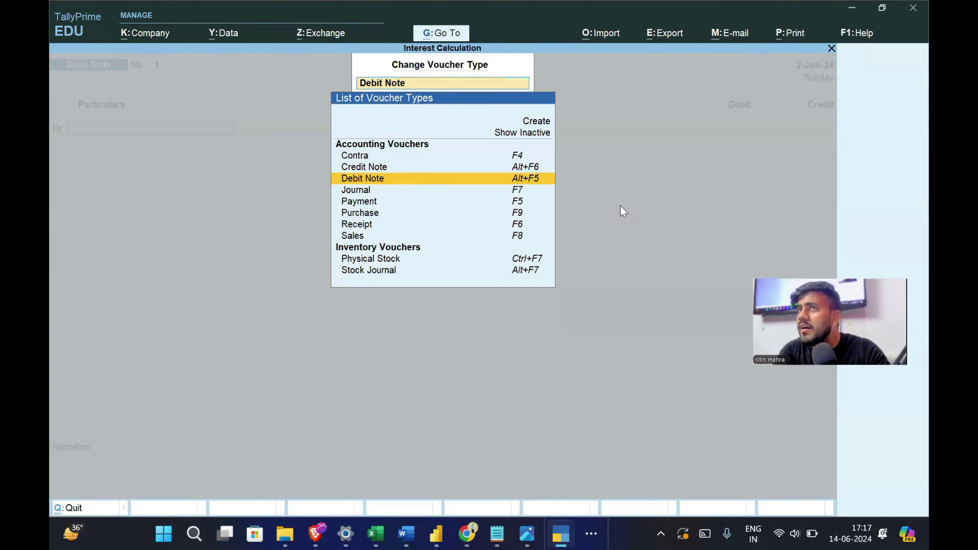
pyautogui.press('Return')
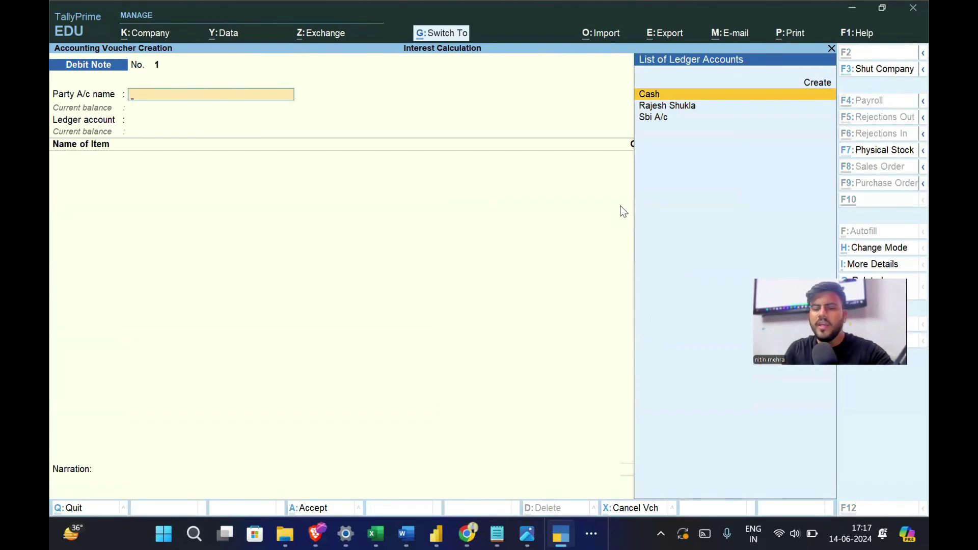
# Step: Switch the debit note's mode to Use for Interest Accounting, with compound interest treatment set to No
pyautogui.hotkey('ctrl', 'h')
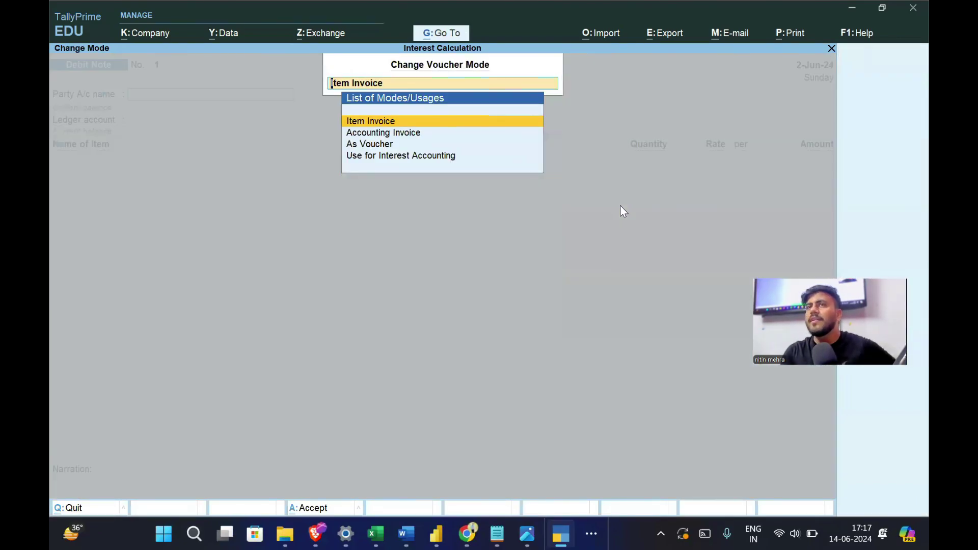
pyautogui.press('Down')
pyautogui.press('Down')
pyautogui.press('Down')
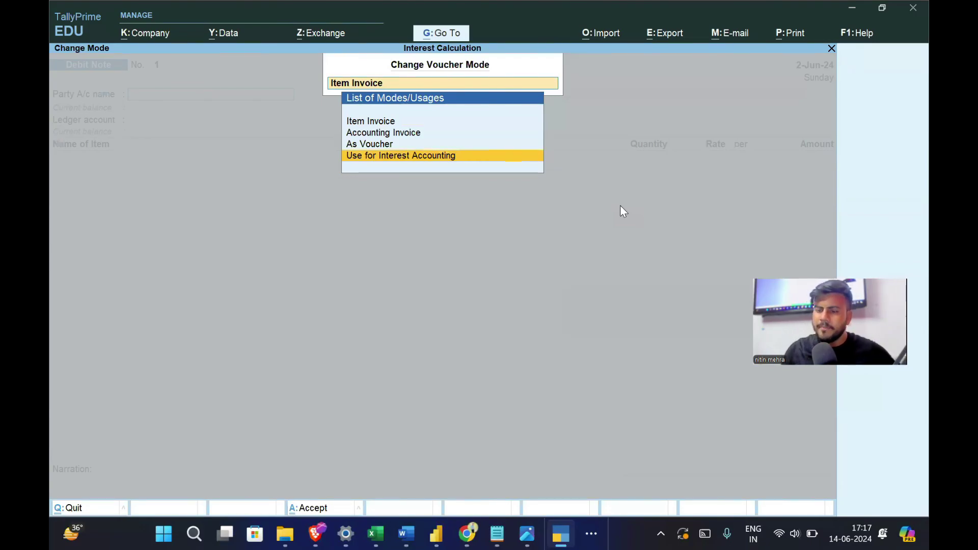
pyautogui.press('Return')
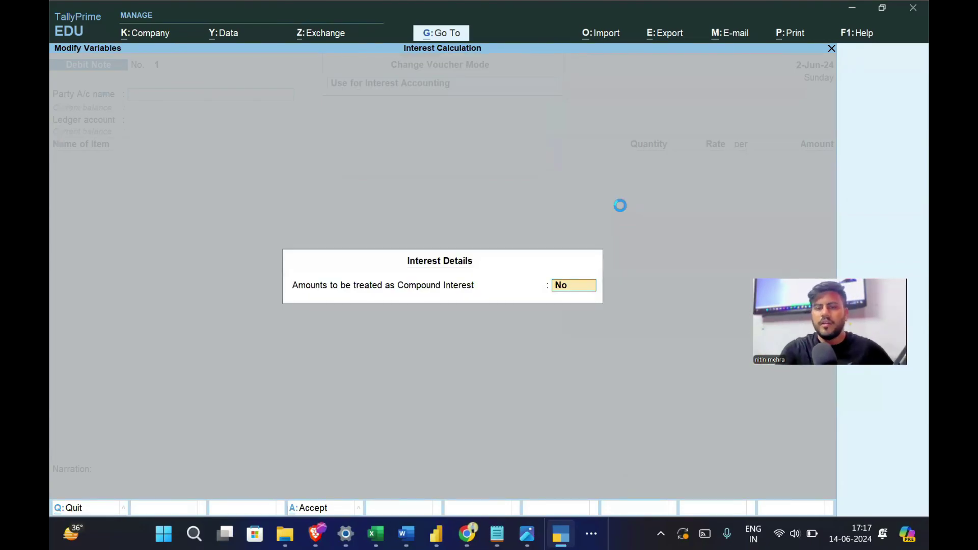
pyautogui.press('Return')
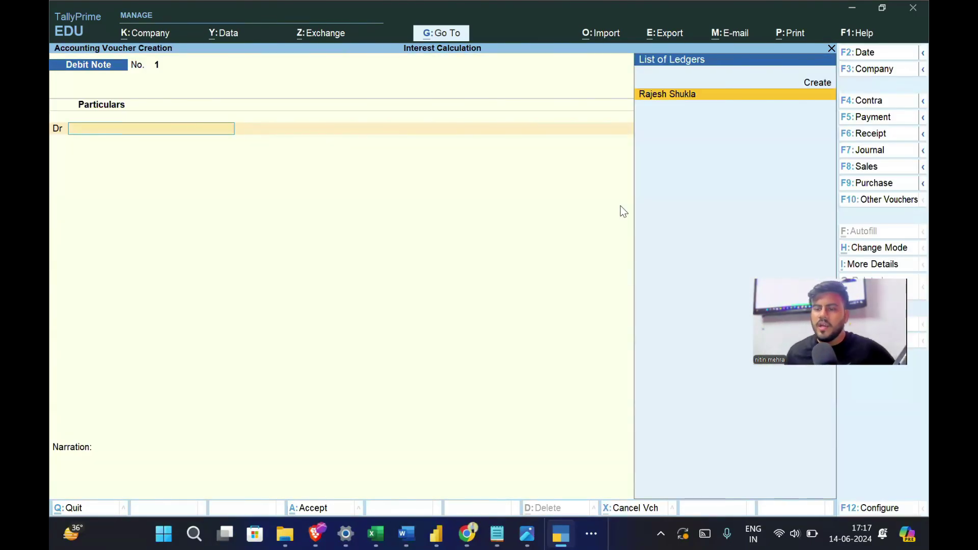
# Step: Debit the customer's account with the 4,246.58 interest on bill Ic/001
pyautogui.press('Return')
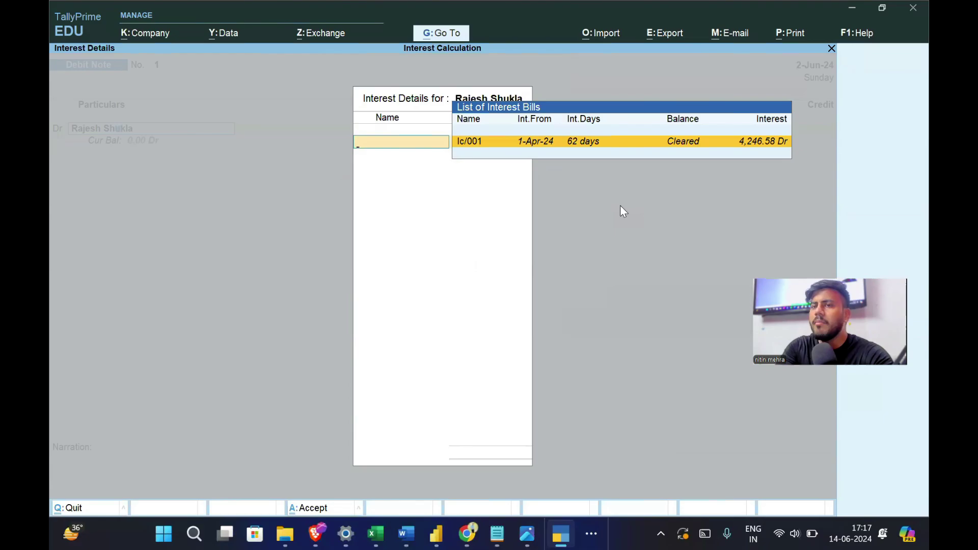
pyautogui.press('Return')
pyautogui.press('Return')
pyautogui.press('Return')
# Step: Leave the dispatch and original invoice details blank and accept the default party details for the debit note
pyautogui.press('Return')
pyautogui.press('Return')
pyautogui.press('Return')
pyautogui.press('Return')
pyautogui.press('Return')
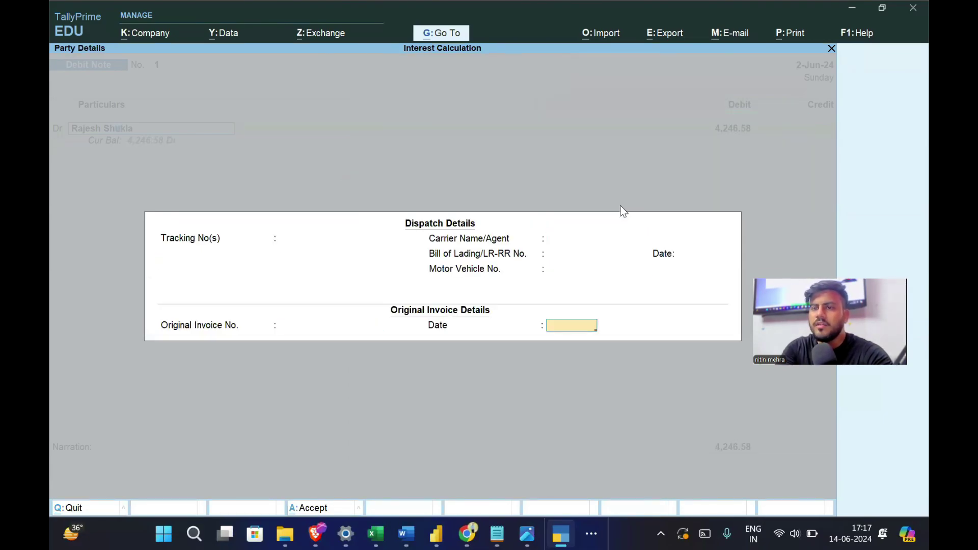
pyautogui.press('Return')
pyautogui.press('Return')
pyautogui.press('Return')
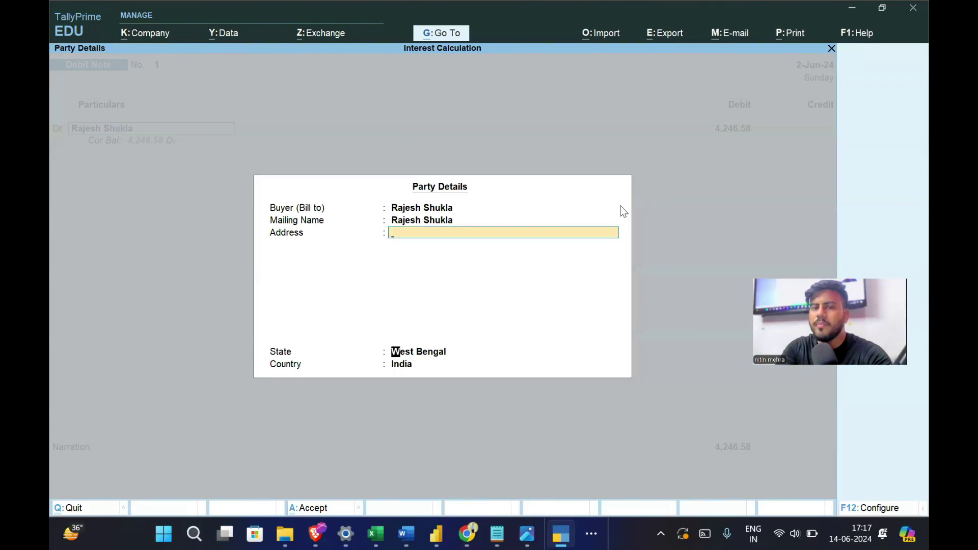
pyautogui.press('Return')
pyautogui.press('Return')
pyautogui.press('Return')
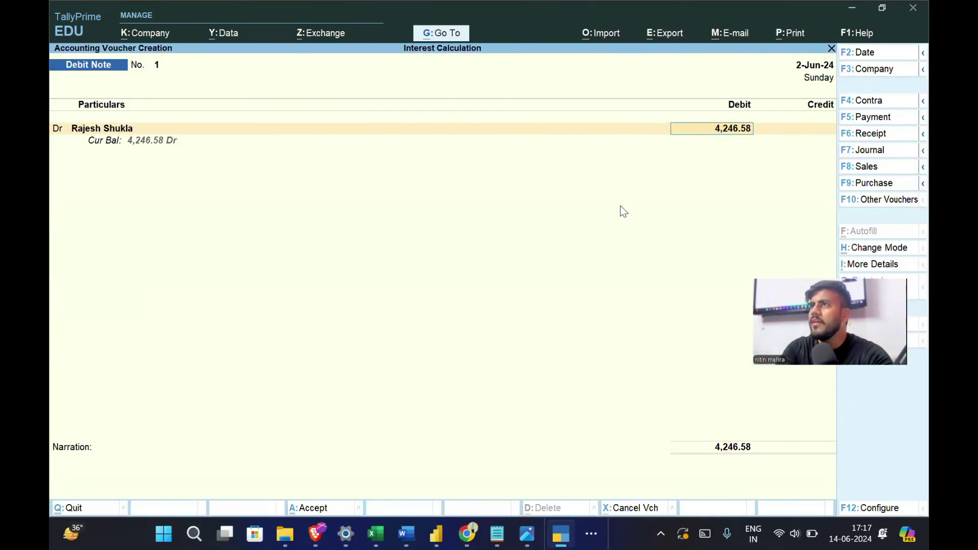
# Step: Allocate the customer's 4,246.58 debit as New Ref 1 in the bill-wise details
pyautogui.press('Return')
pyautogui.press('Return')
pyautogui.press('Return')
pyautogui.press('Return')
pyautogui.press('Return')
pyautogui.press('Return')
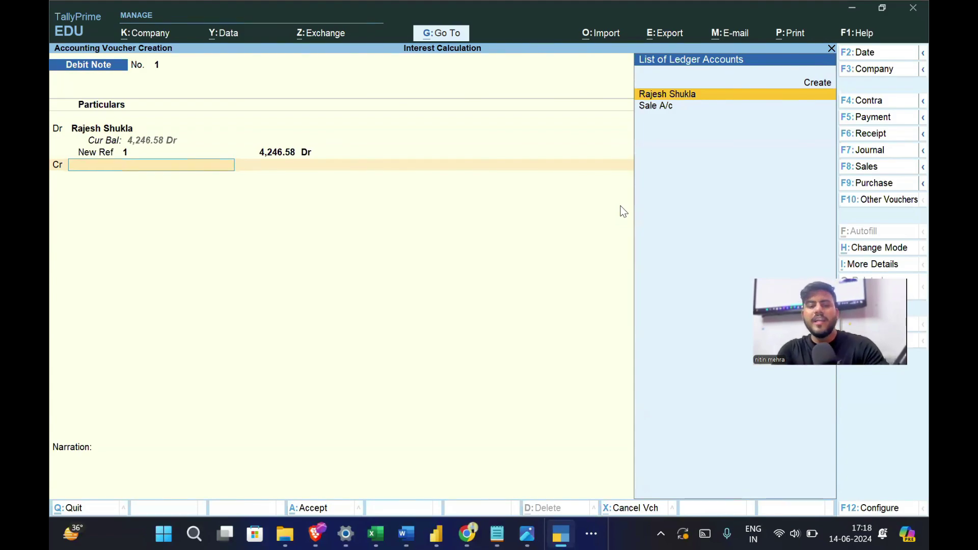
# Step: Start creating a ledger named Interest Received for the debit note's credit entry, without an alias
pyautogui.press('alt')
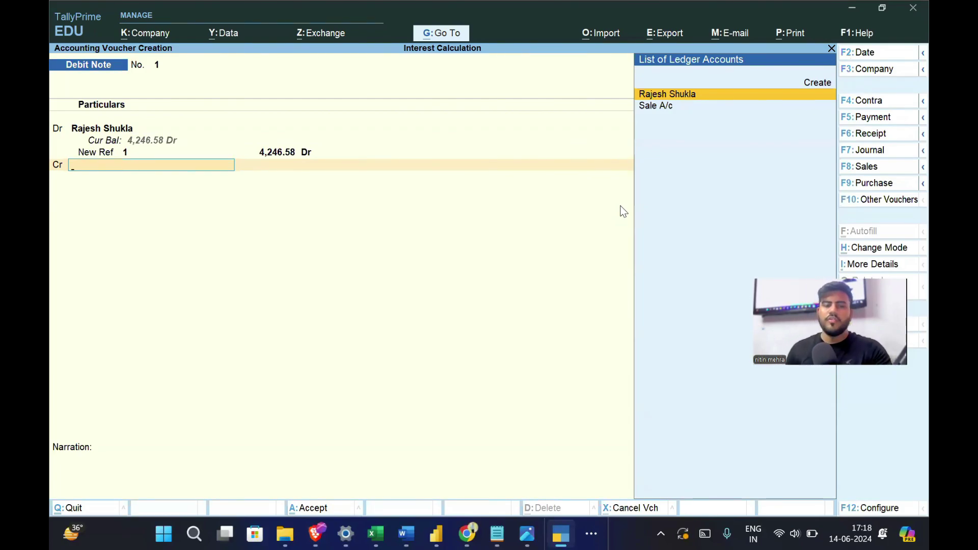
pyautogui.hotkey('alt', 'c')
pyautogui.write('In')
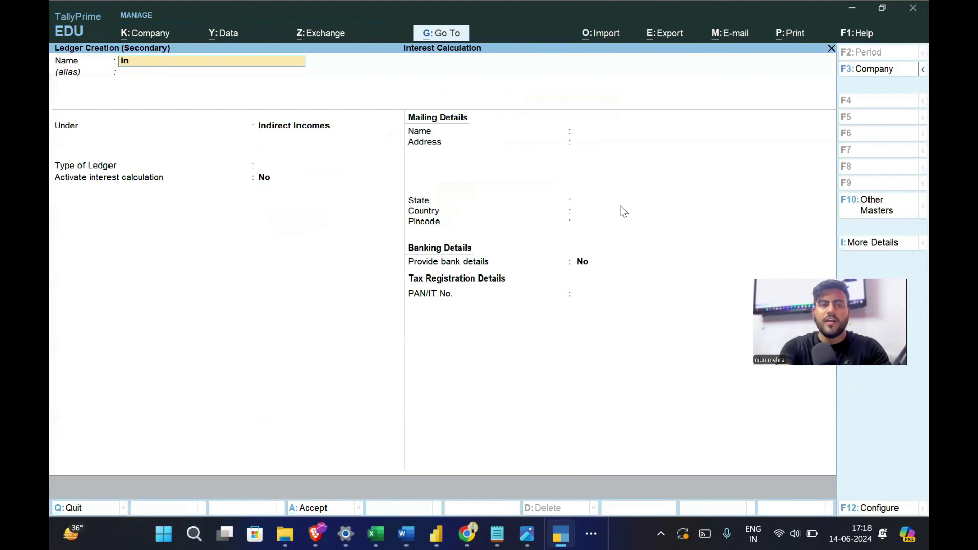
pyautogui.write('te')
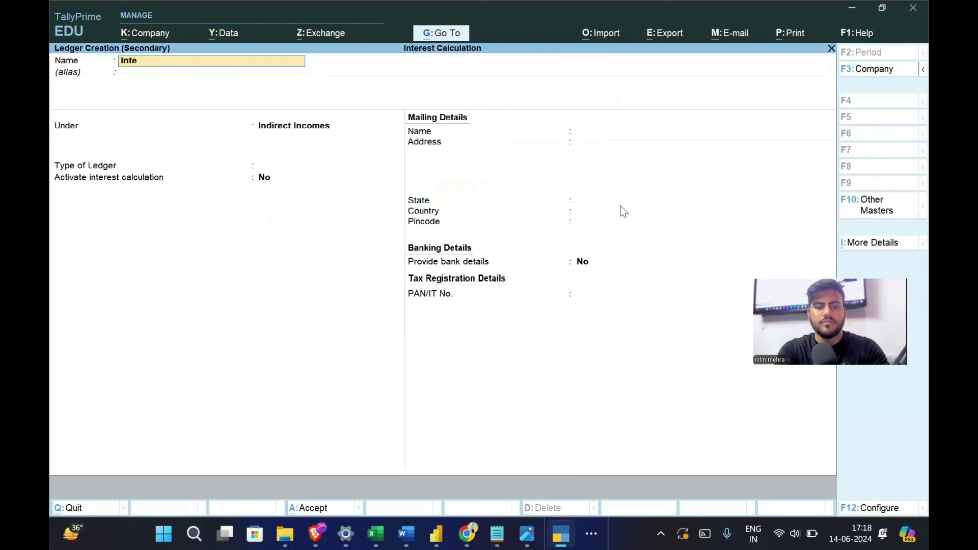
pyautogui.write('rest ca')
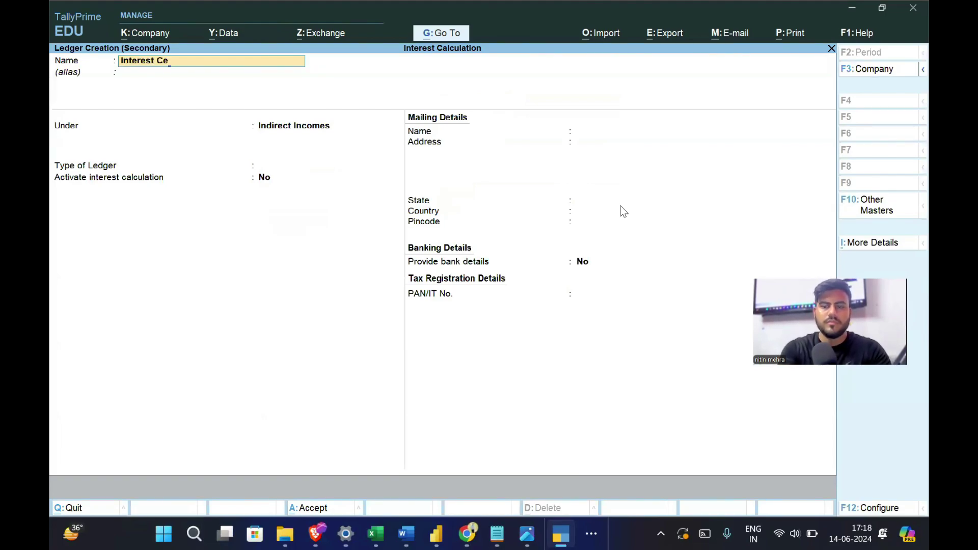
pyautogui.press('BackSpace')
pyautogui.press('BackSpace')
pyautogui.write('Rece')
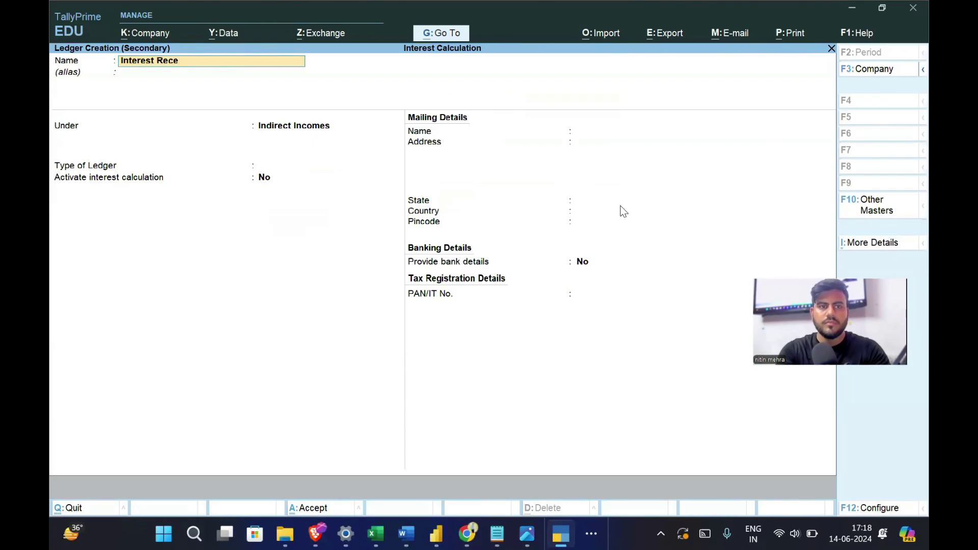
pyautogui.write('ived')
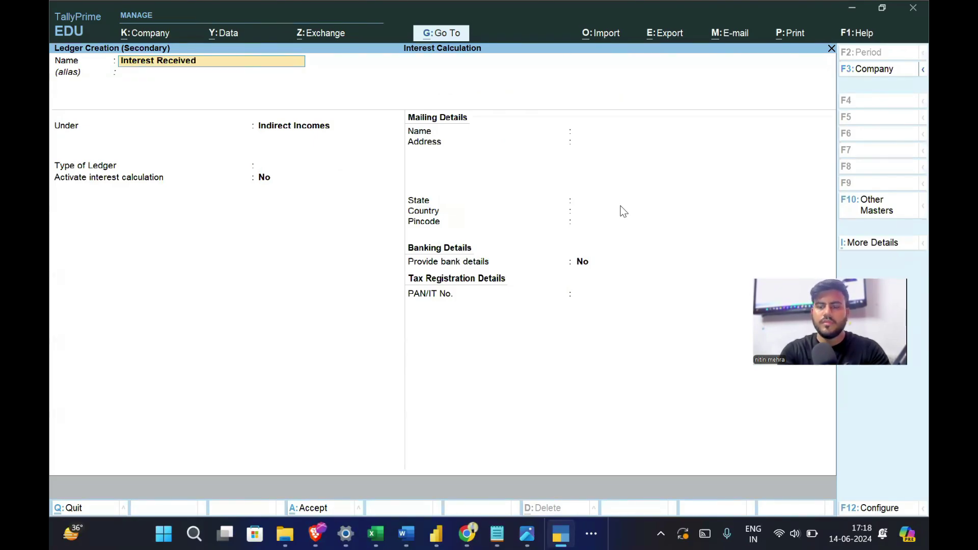
pyautogui.press('Return')
pyautogui.press('Return')
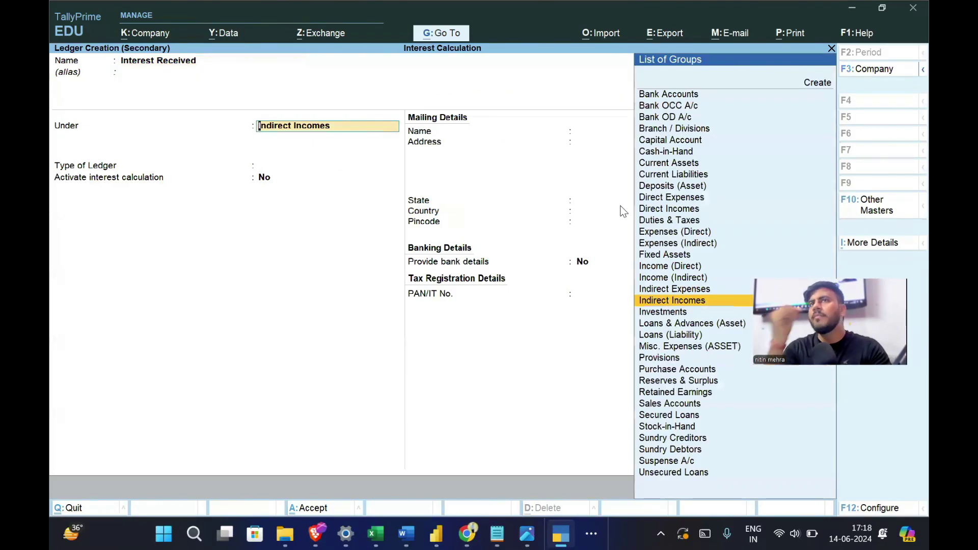
# Step: Place the new ledger under Indirect Incomes and save it with the remaining settings at their defaults
pyautogui.write('In')
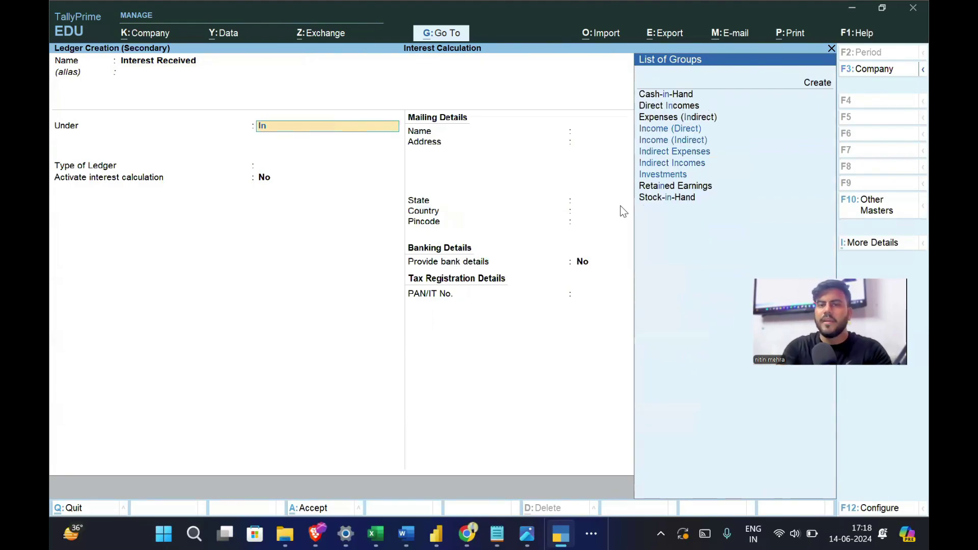
pyautogui.press('Down')
pyautogui.press('Down')
pyautogui.press('Down')
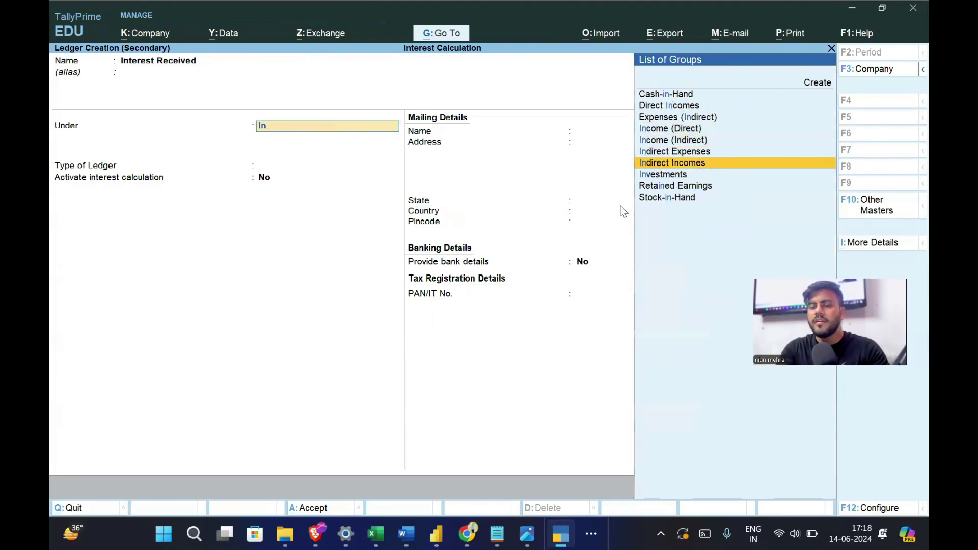
pyautogui.press('Return')
pyautogui.hotkey('ctrl', 'a')
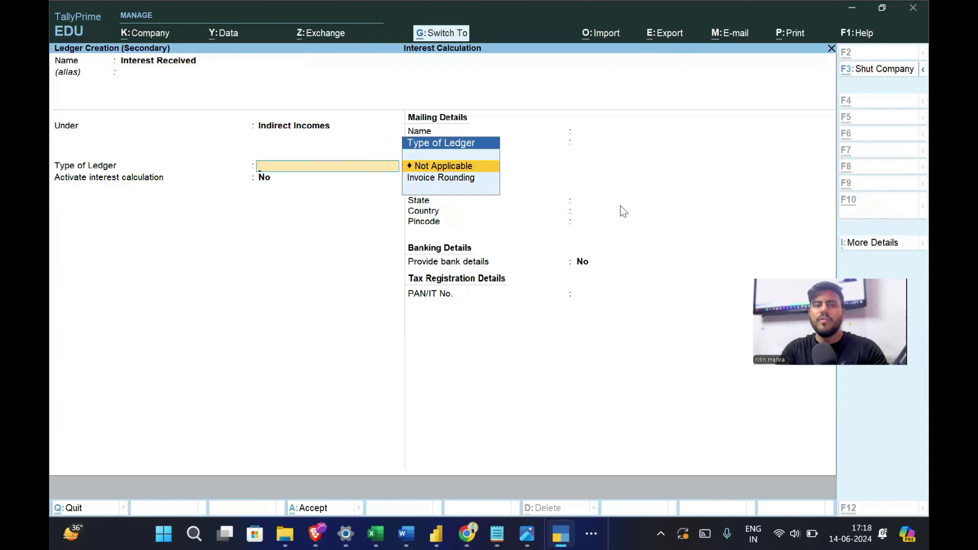
pyautogui.press('Return')
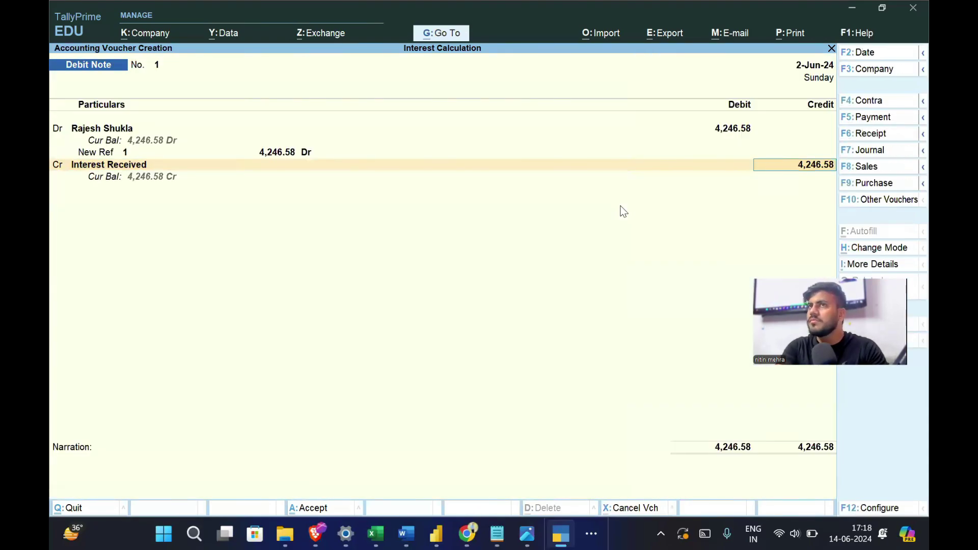
# Step: Credit Interest Received with 4,246.58 and save the debit note with a blank narration
pyautogui.press('Return')
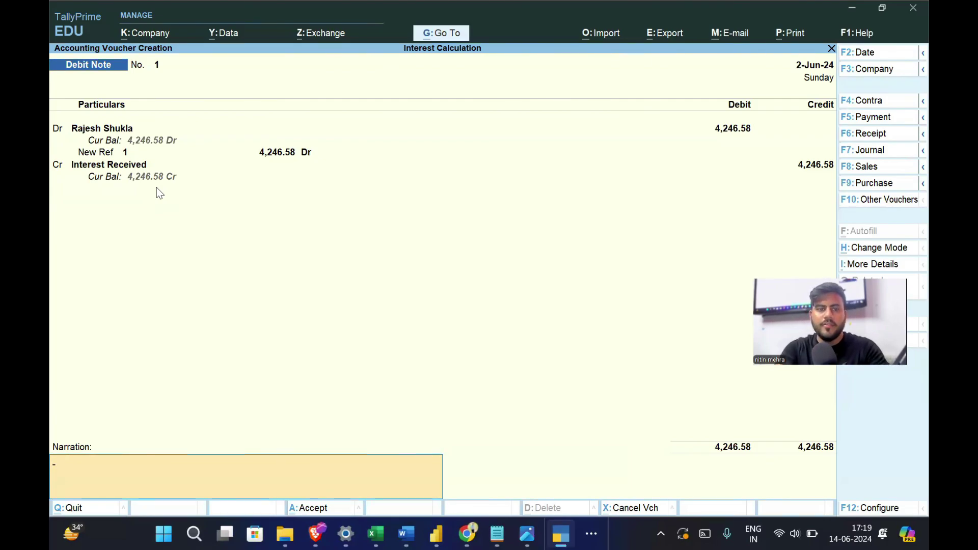
pyautogui.press('Return')
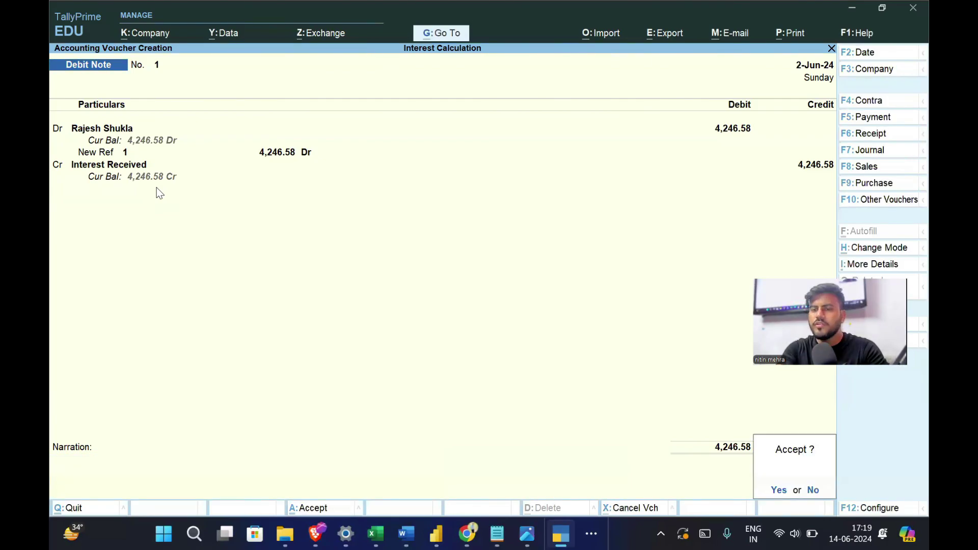
pyautogui.press('Return')
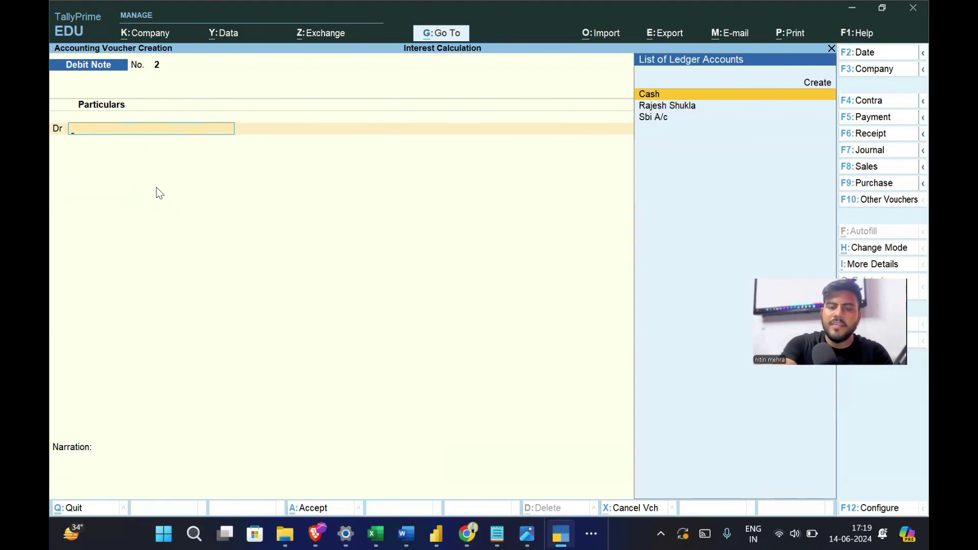
# Step: Switch voucher entry to the Receipt voucher type
pyautogui.press('F6')
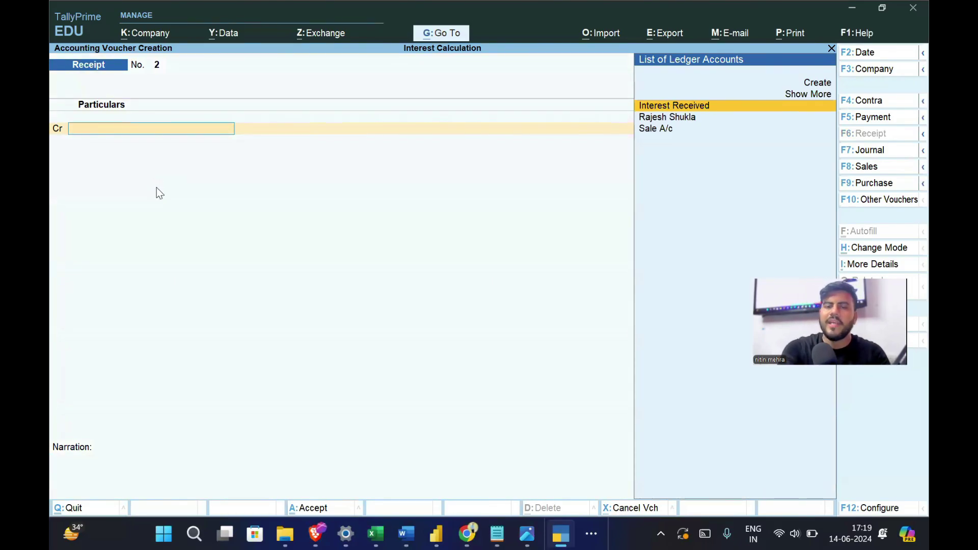
pyautogui.press('F10')
pyautogui.press('Up')
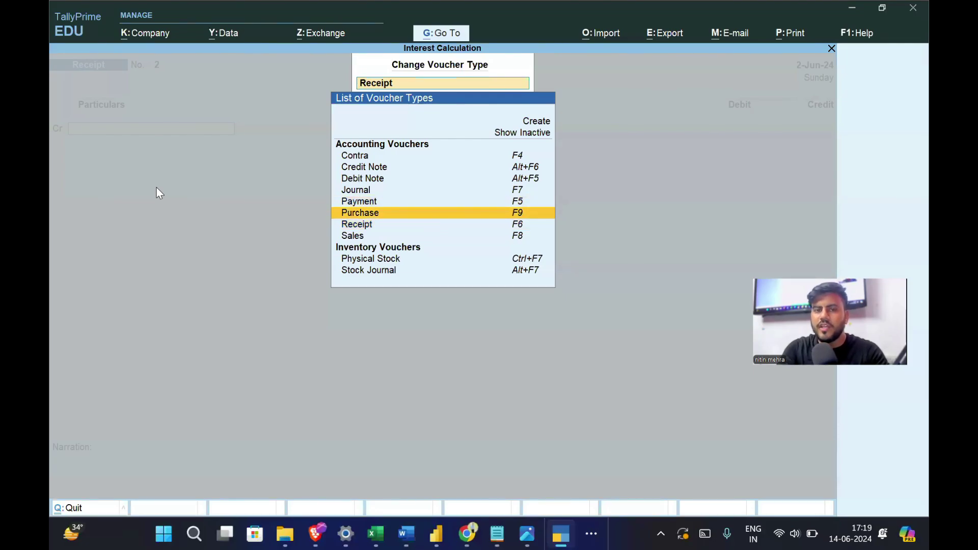
pyautogui.press('Down')
pyautogui.press('Return')
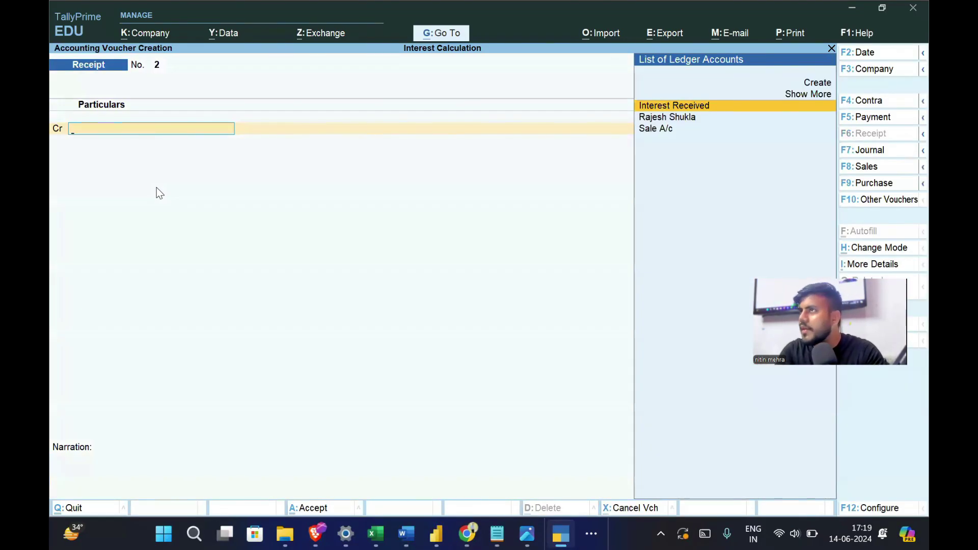
# Step: Credit the customer's account with 4,246.58, allocated as Agst Ref to pending bill 1
pyautogui.press('Down')
pyautogui.press('Down')
pyautogui.press('Up')
pyautogui.press('Up')
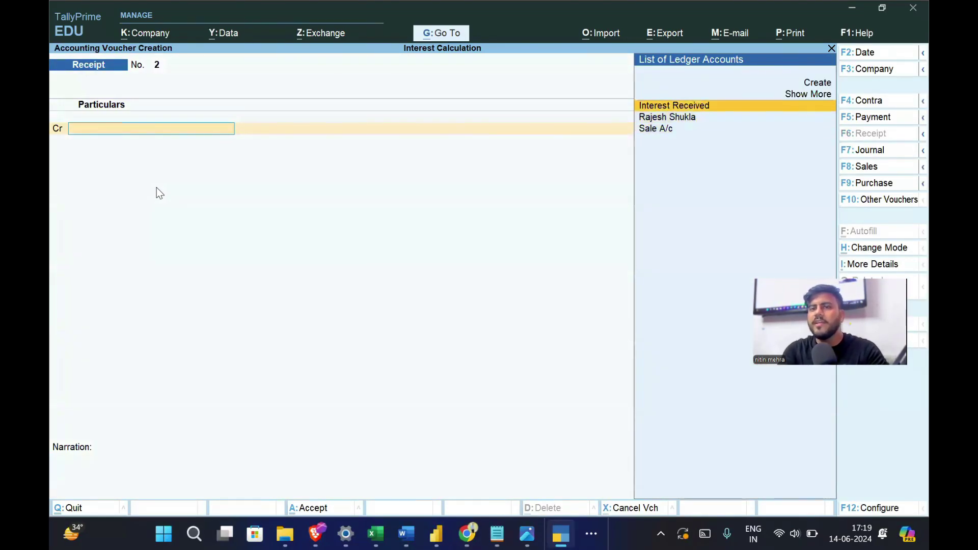
pyautogui.press('Down')
pyautogui.press('Down')
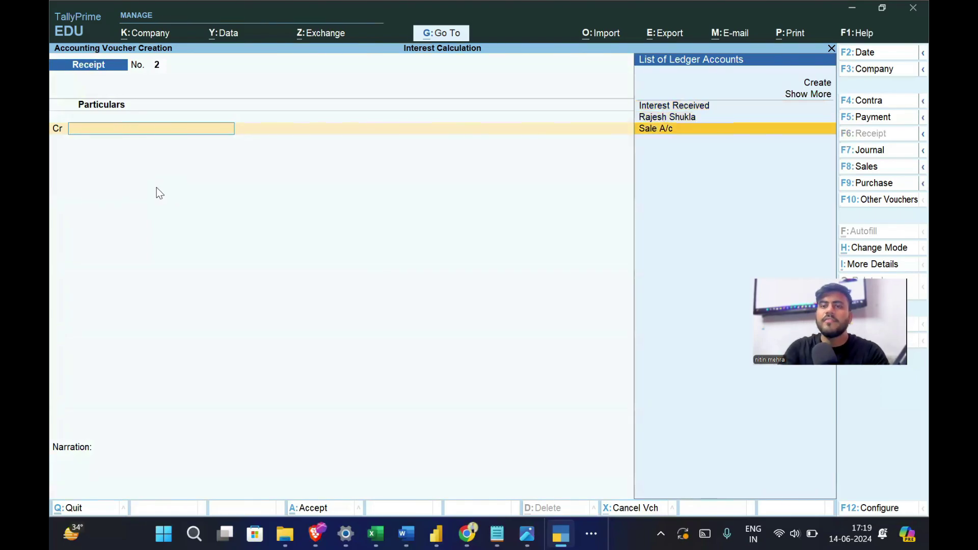
pyautogui.press('Up')
pyautogui.press('Return')
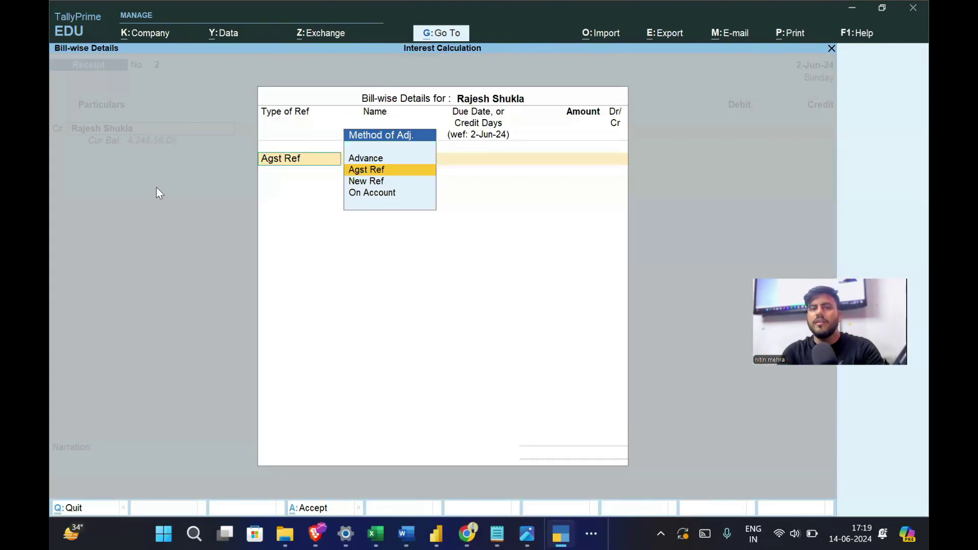
pyautogui.press('Return')
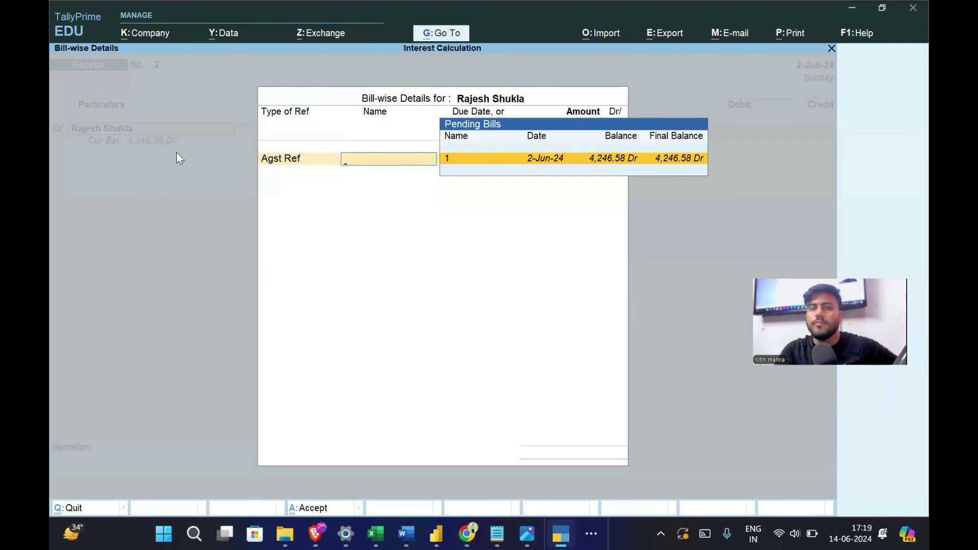
pyautogui.press('Return')
pyautogui.press('Return')
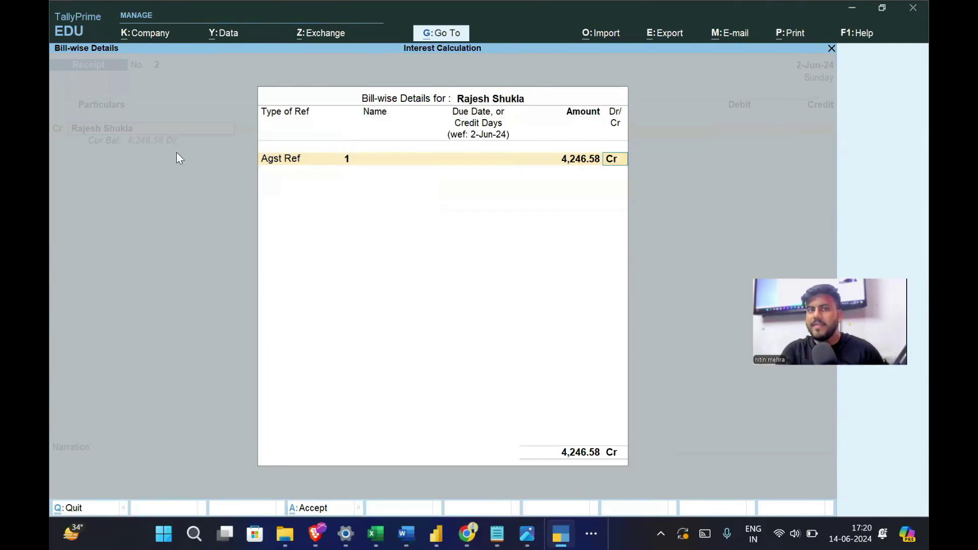
pyautogui.press('Return')
pyautogui.press('Return')
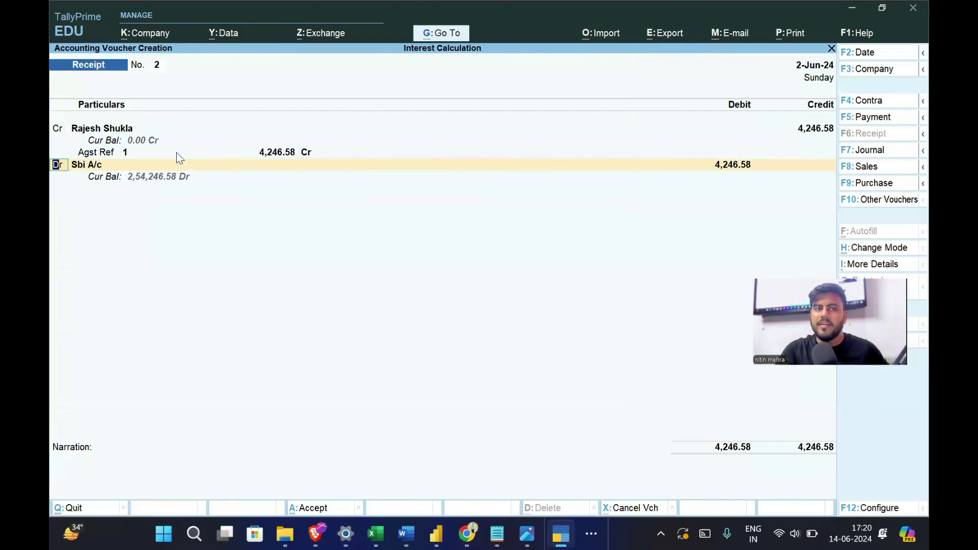
# Step: Debit Sbi A/c with 4,246.58 using the default Cheque/DD allocation, then save the receipt and leave voucher entry
pyautogui.press('Return')
pyautogui.press('Return')
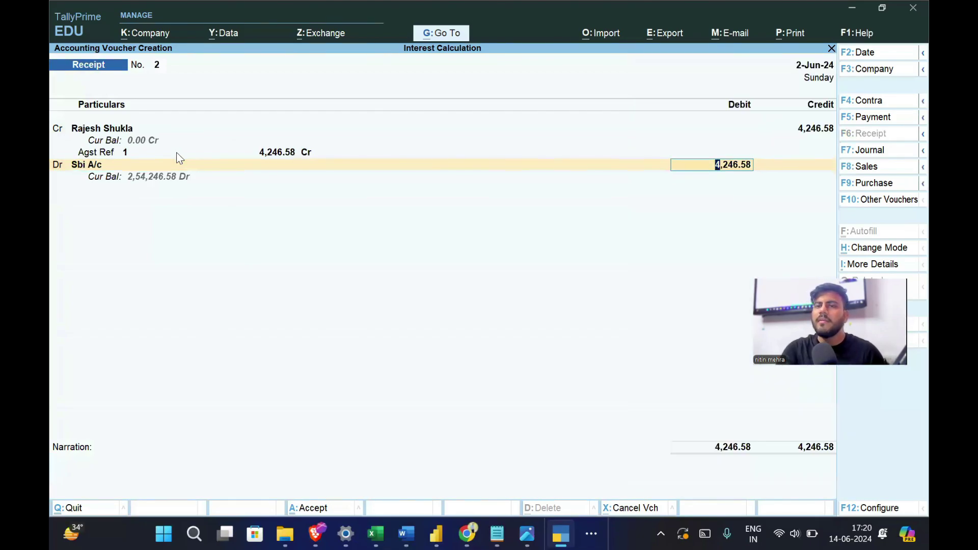
pyautogui.press('Return')
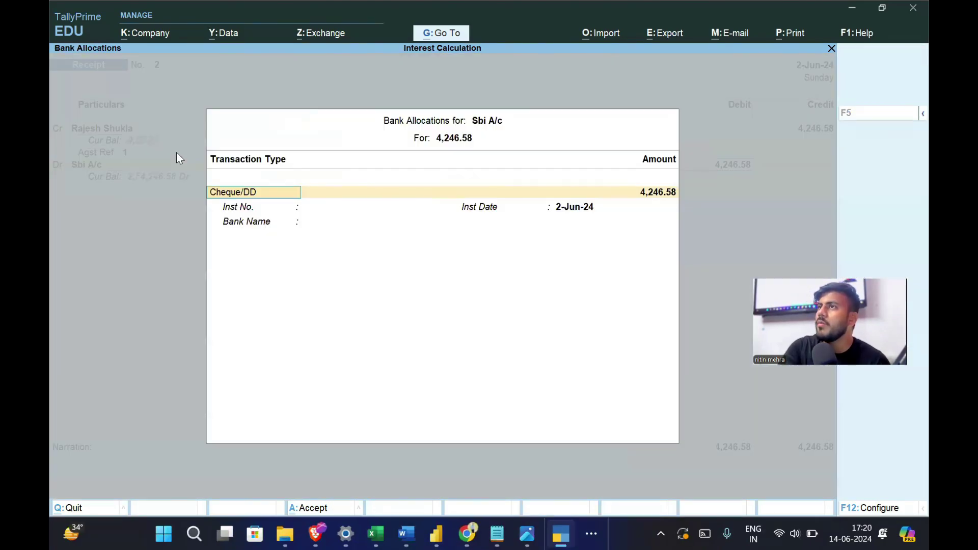
pyautogui.press('Return')
pyautogui.press('Return')
pyautogui.press('Return')
pyautogui.press('Return')
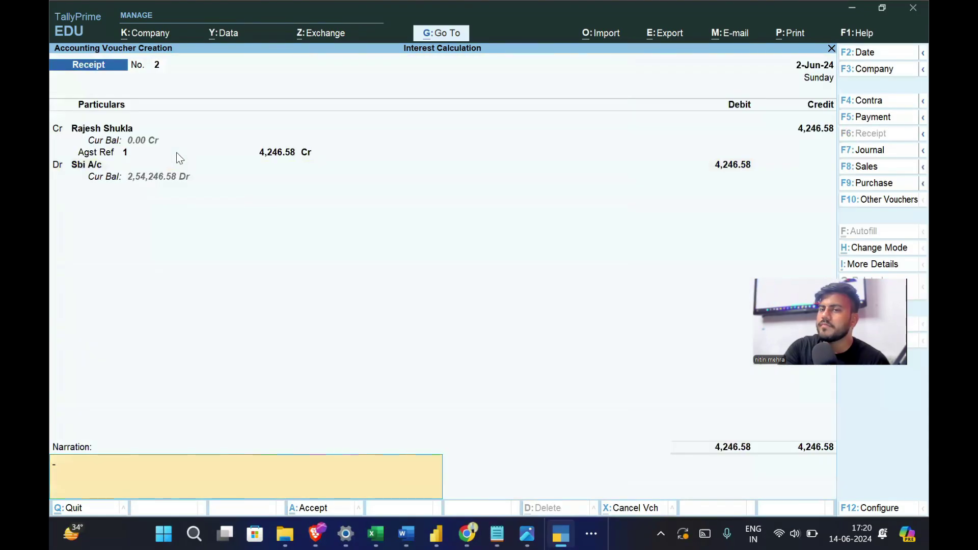
pyautogui.press('Return')
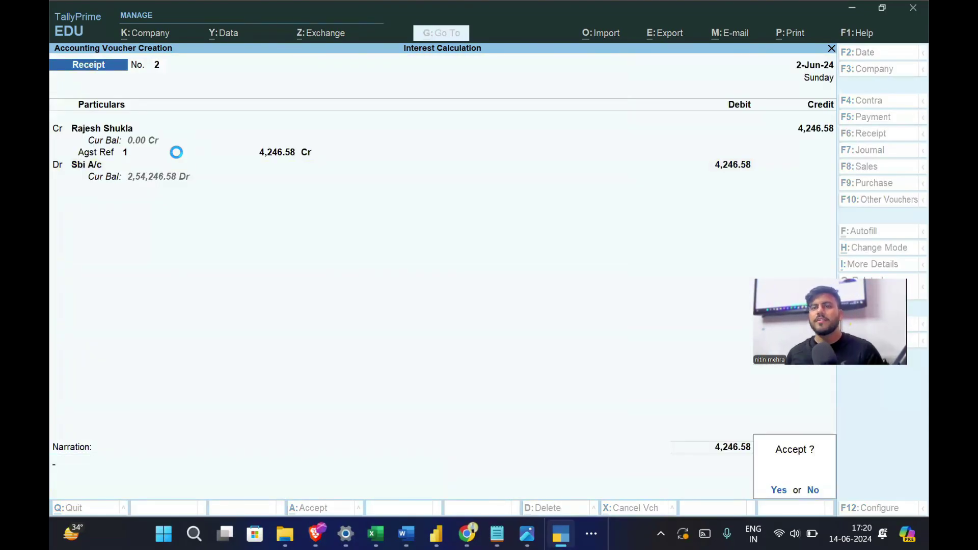
pyautogui.press('Return')
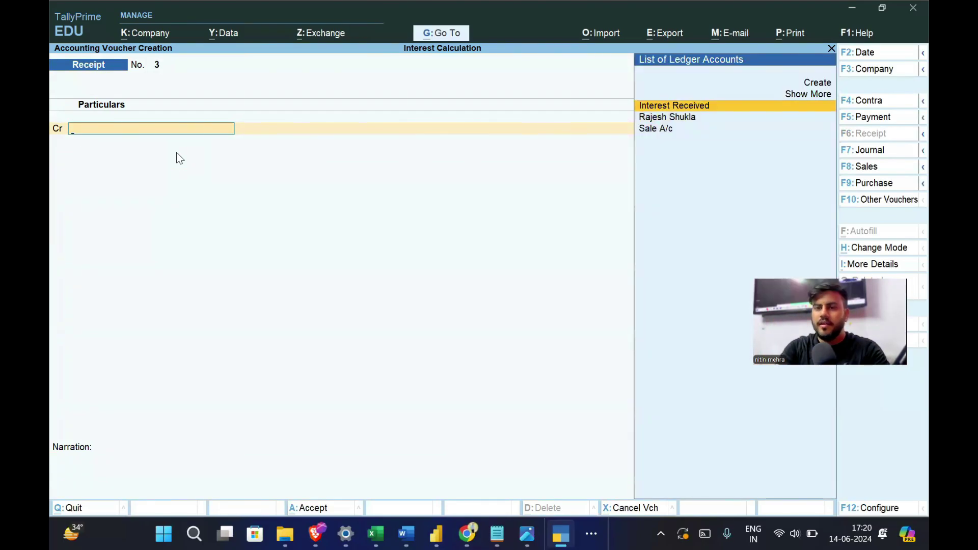
pyautogui.press('Escape')
pyautogui.press('y')
# Step: Open the Interest Receivable report from the interest calculations to check for outstanding interest
pyautogui.press('Down')
pyautogui.press('Down')
pyautogui.press('Down')
pyautogui.press('Down')
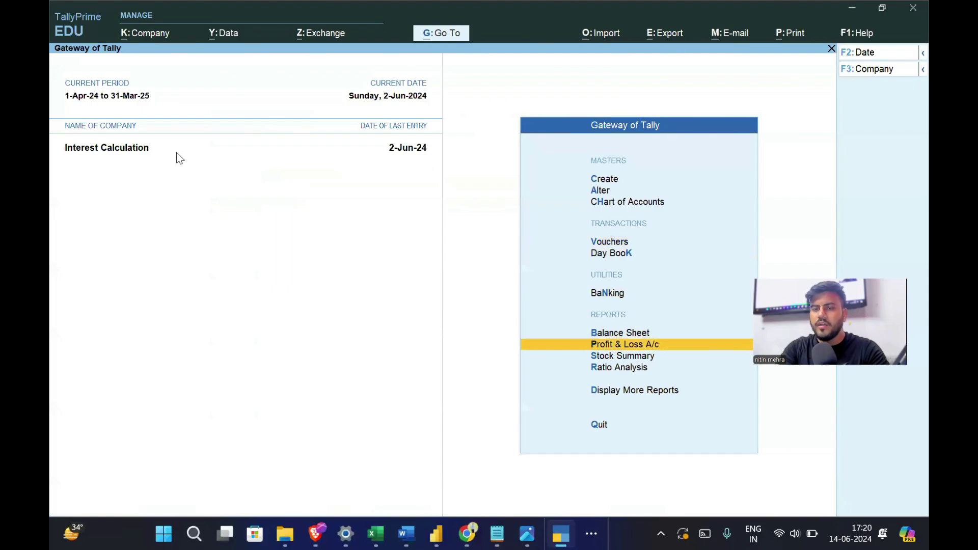
pyautogui.press('Down')
pyautogui.press('Down')
pyautogui.press('Down')
pyautogui.press('Return')
pyautogui.press('Down')
pyautogui.press('Down')
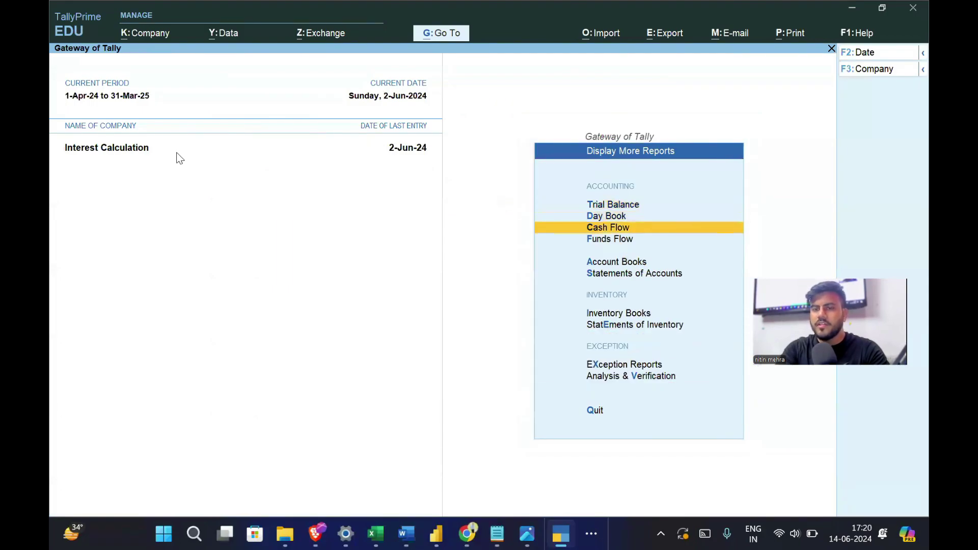
pyautogui.press('Down')
pyautogui.press('Down')
pyautogui.press('Down')
pyautogui.press('Return')
pyautogui.press('Down')
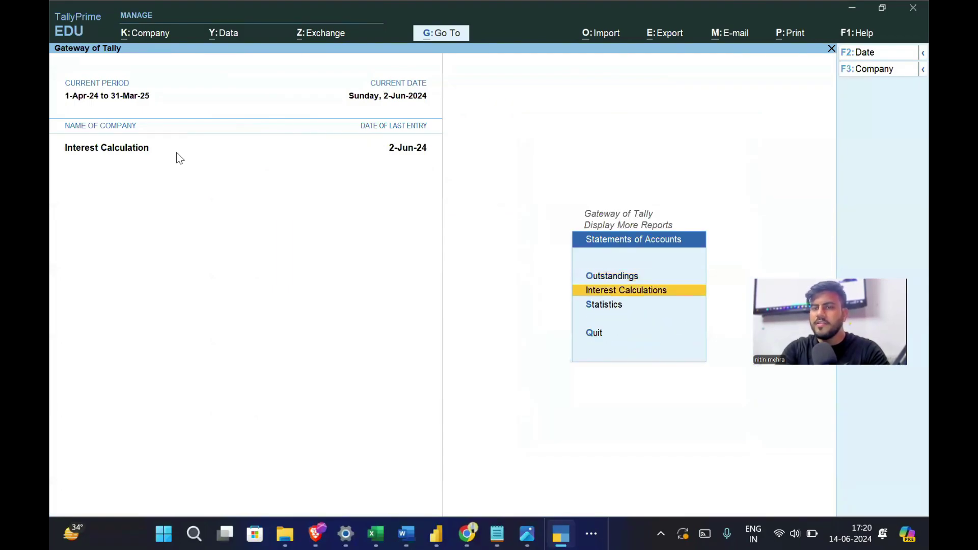
pyautogui.press('Return')
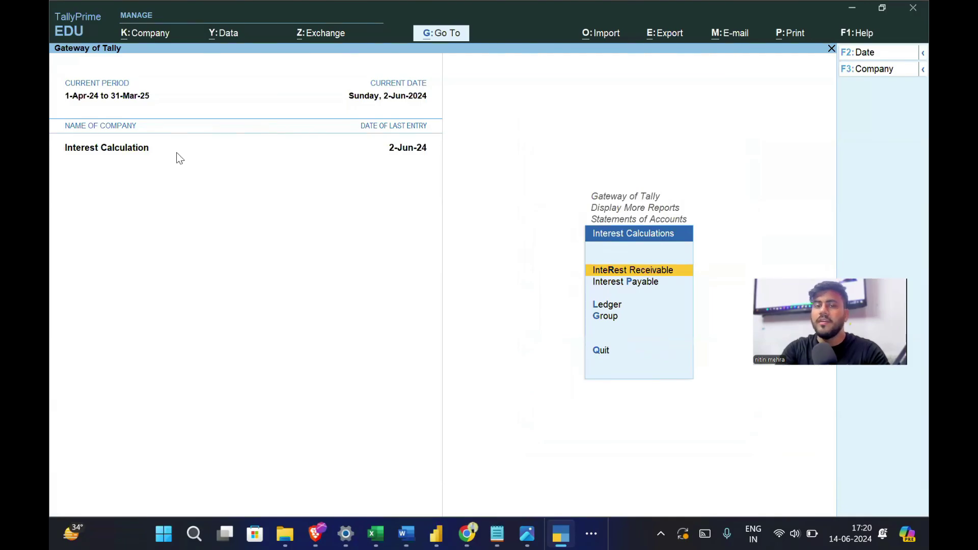
pyautogui.press('Return')
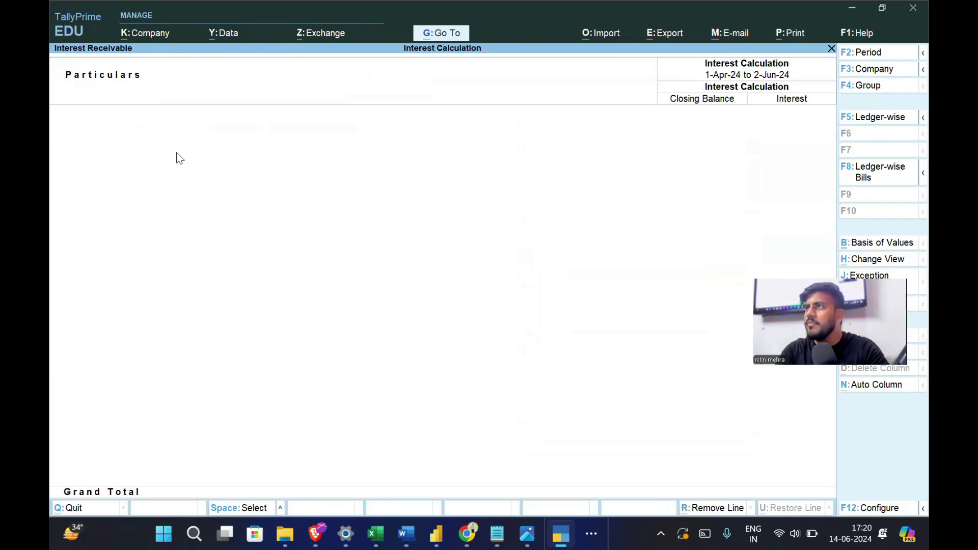
# Step: Close the Interest Receivable report and return to the Gateway of Tally
pyautogui.press('Escape')
pyautogui.press('Escape')
pyautogui.press('Escape')
pyautogui.press('Escape')
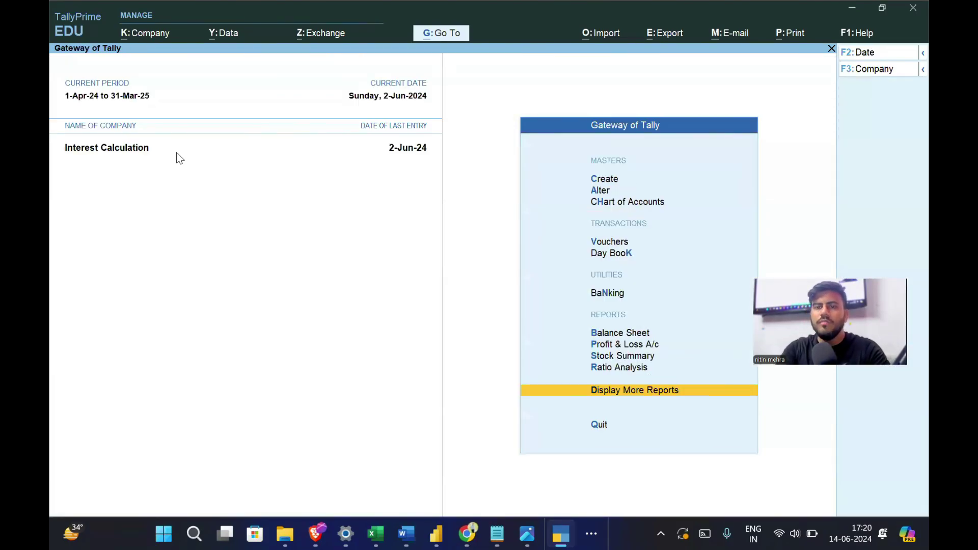
# Step: Open the Day Book and set its period to 1-Apr-24 to 2-Jun-24
pyautogui.press('Escape')
pyautogui.press('Escape')
pyautogui.press('Down')
pyautogui.press('Down')
pyautogui.press('Down')
pyautogui.press('Down')
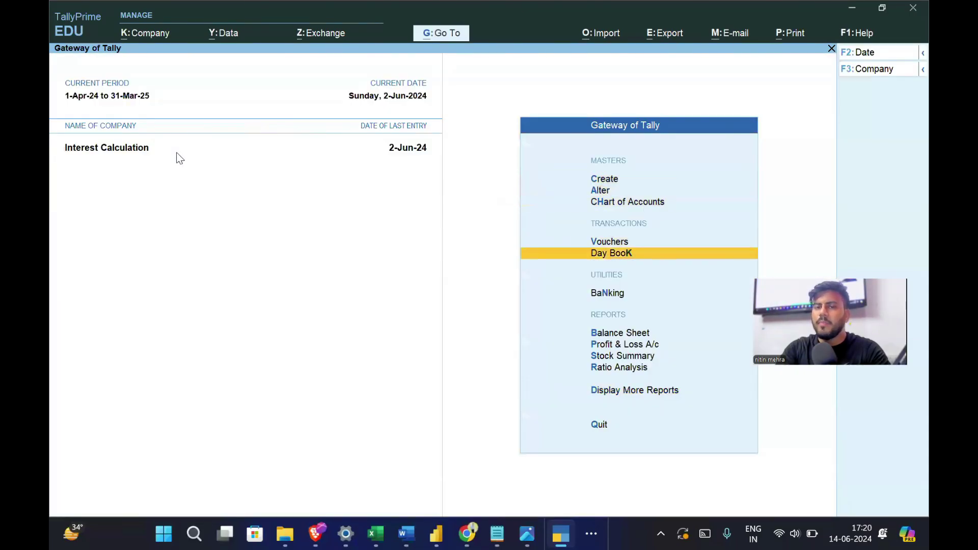
pyautogui.press('Return')
pyautogui.press('Down')
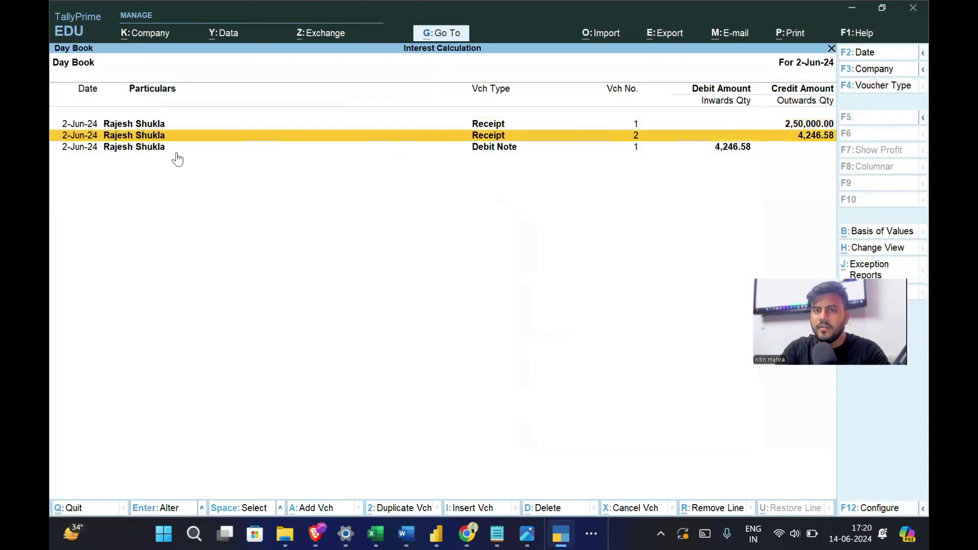
pyautogui.press('Down')
pyautogui.hotkey('alt', 'F2')
pyautogui.press('Return')
pyautogui.press('Return')
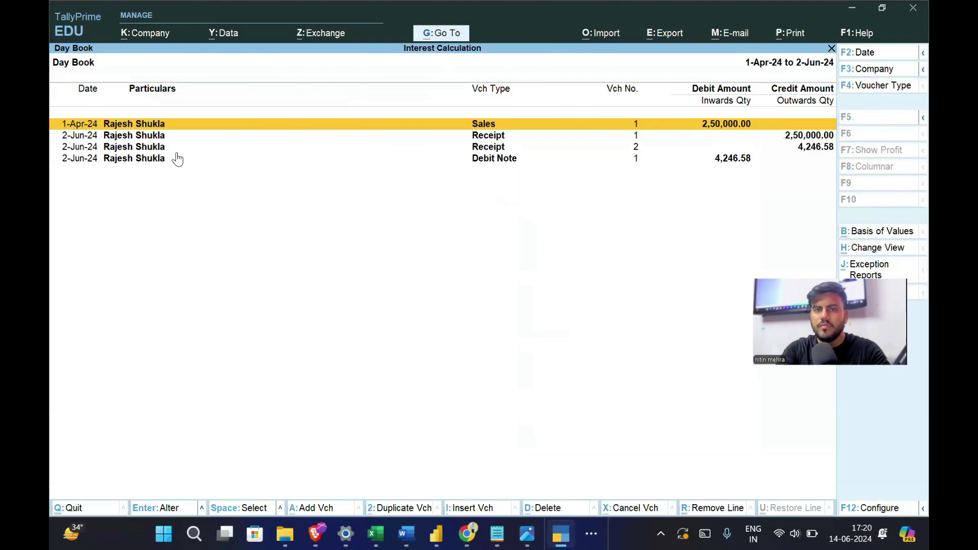
# Step: Mark the sales, receipt and debit note vouchers in the Day Book to review the entries, then close it
pyautogui.press('Down')
pyautogui.press('Up')
pyautogui.press('space')
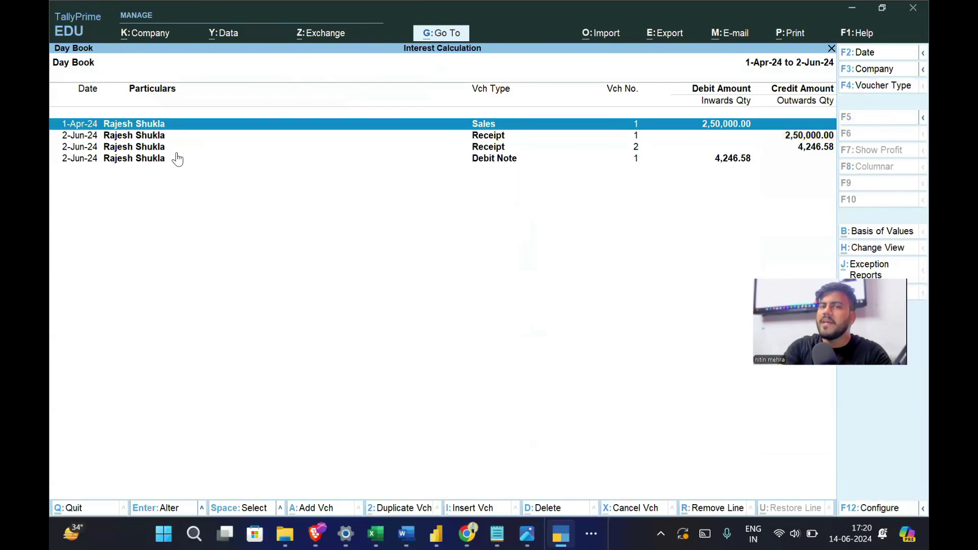
pyautogui.press('Down')
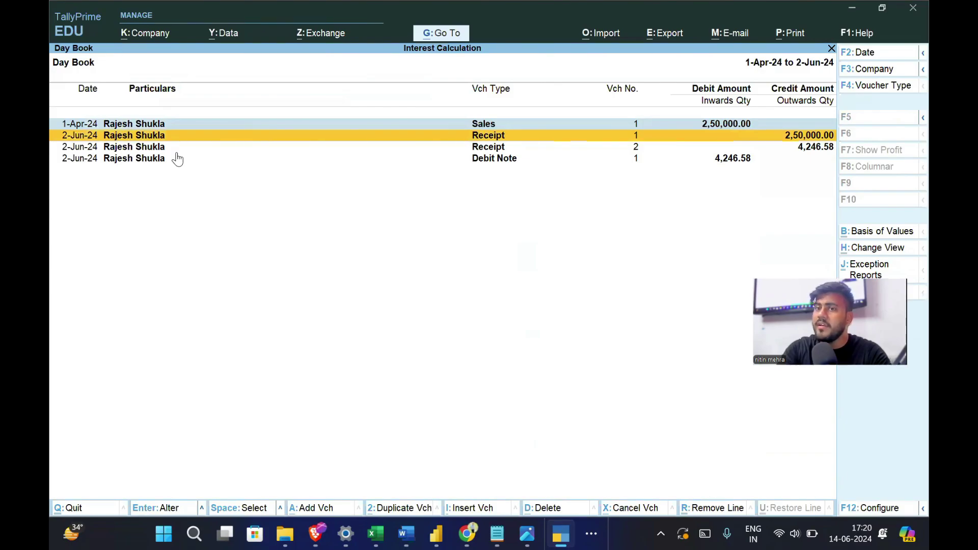
pyautogui.press('space')
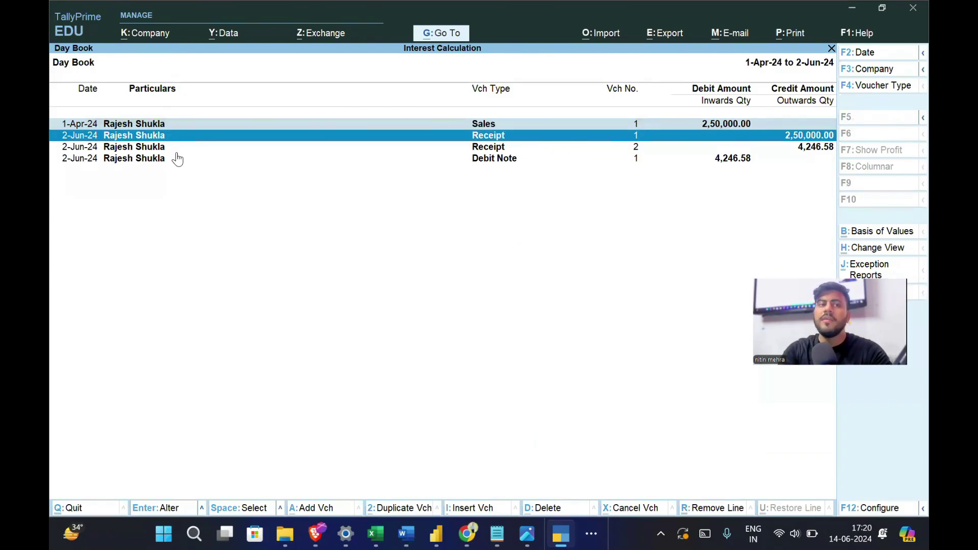
pyautogui.press('space')
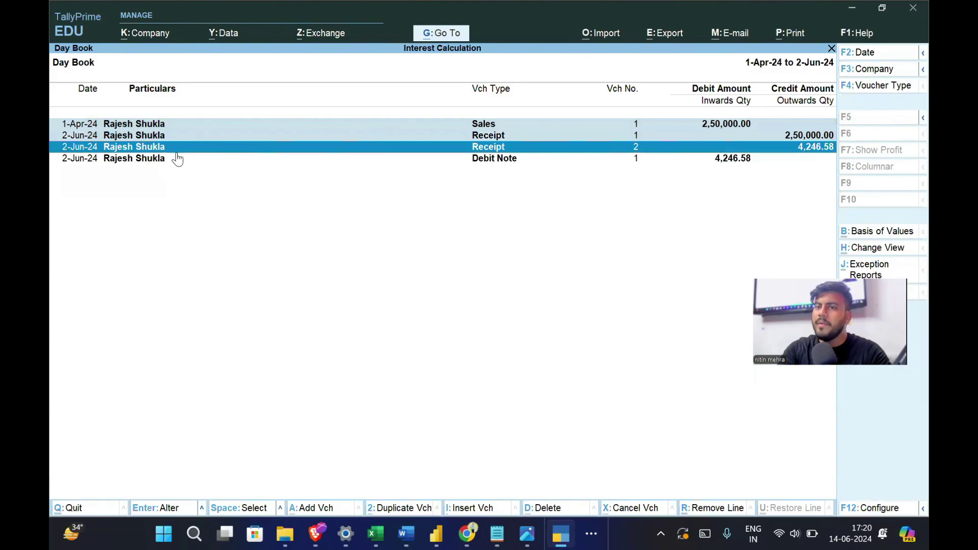
pyautogui.click(177, 159)
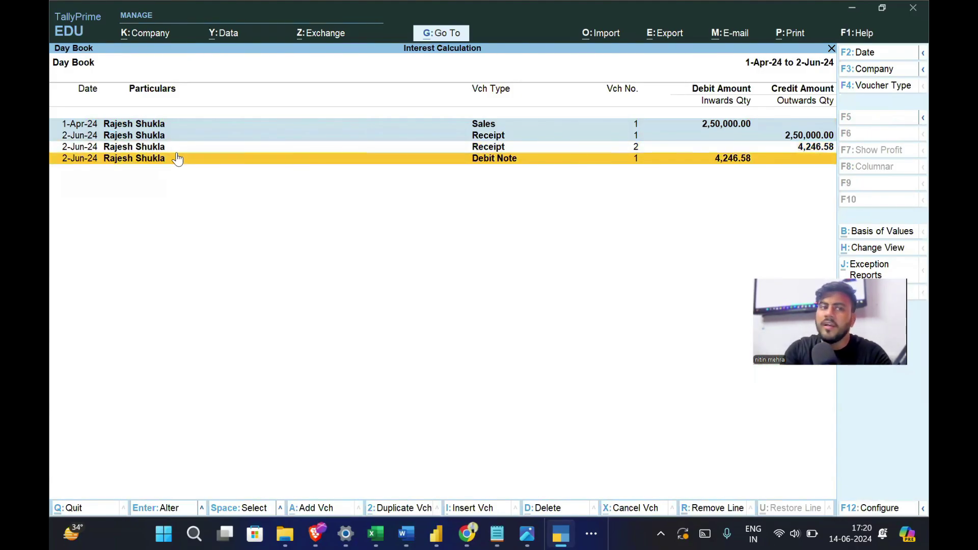
pyautogui.press('space')
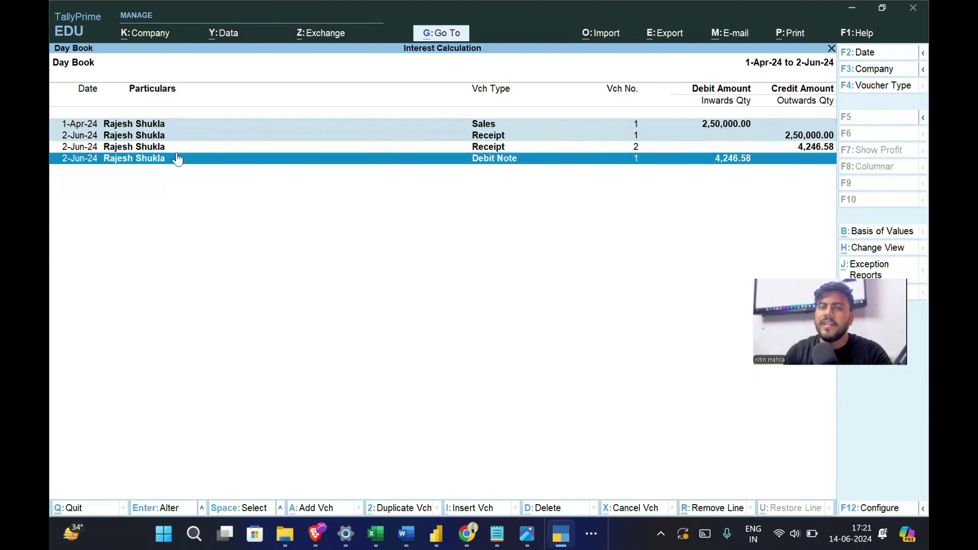
pyautogui.press('Up')
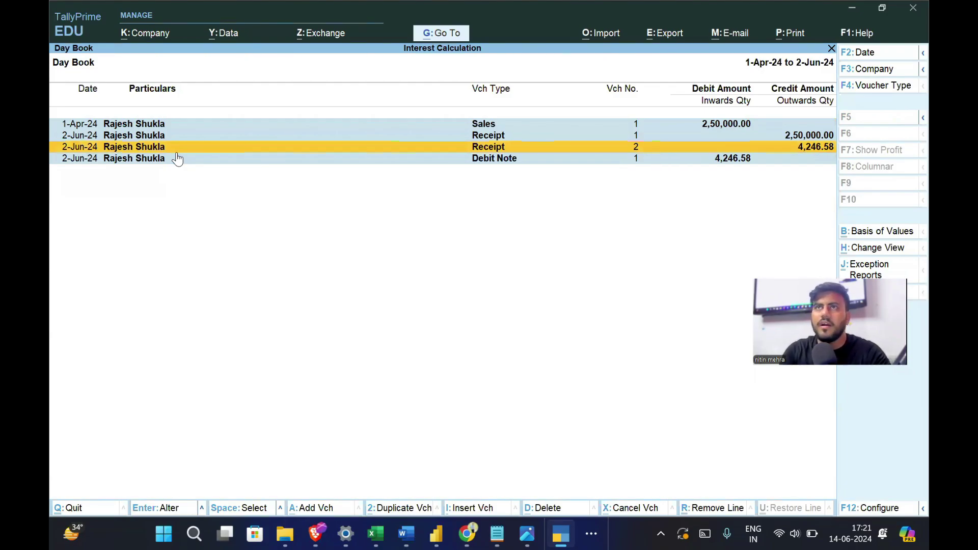
pyautogui.press('space')
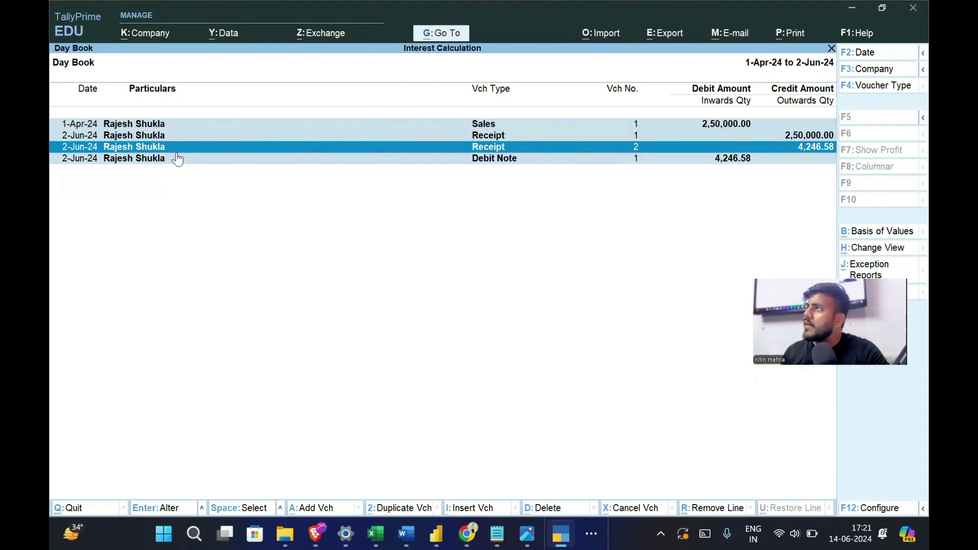
pyautogui.press('Escape')
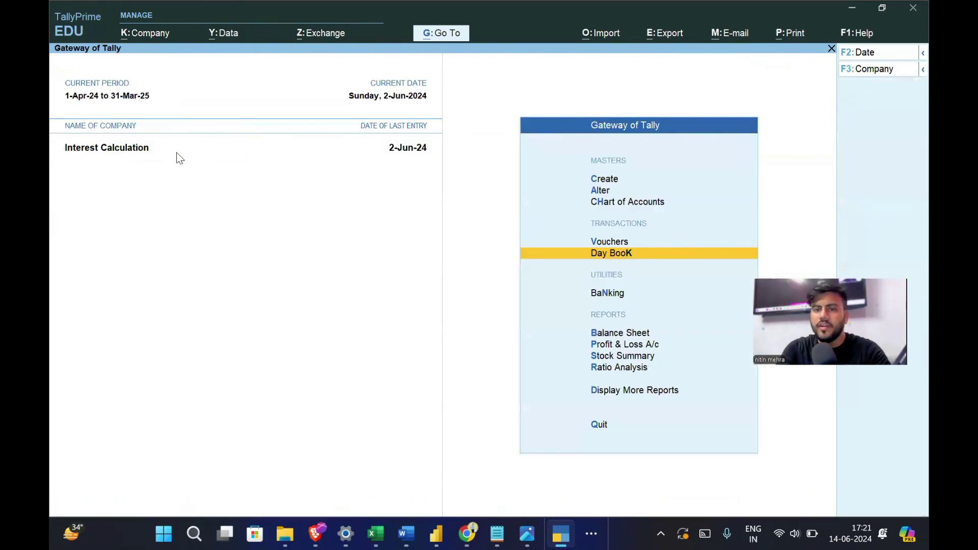
# Step: Open the Profit & Loss A/c report from the Gateway of Tally
pyautogui.press('Up')
pyautogui.press('Up')
pyautogui.press('Up')
pyautogui.press('Up')
pyautogui.press('Down')
pyautogui.press('Down')
pyautogui.press('Down')
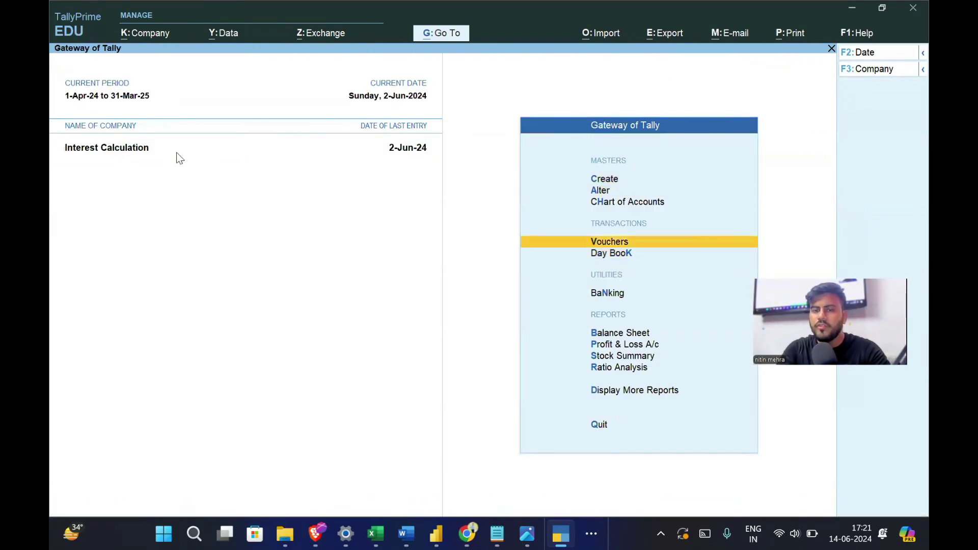
pyautogui.press('Down')
pyautogui.press('Down')
pyautogui.press('Down')
pyautogui.press('Down')
pyautogui.press('Return')
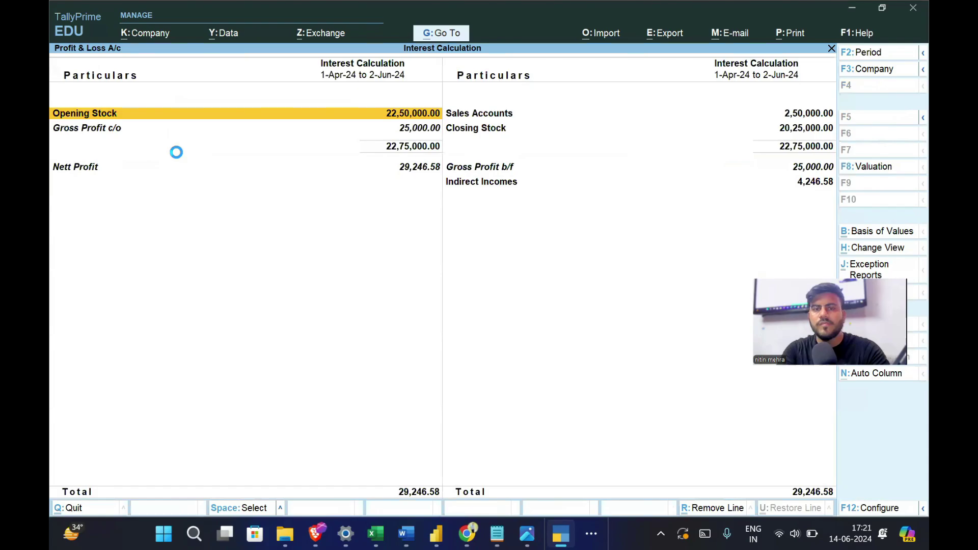
# Step: Show the Profit & Loss A/c in detail, mark Interest Received under Indirect Incomes for review, and close the report
pyautogui.press('Right')
pyautogui.press('Down')
pyautogui.press('Down')
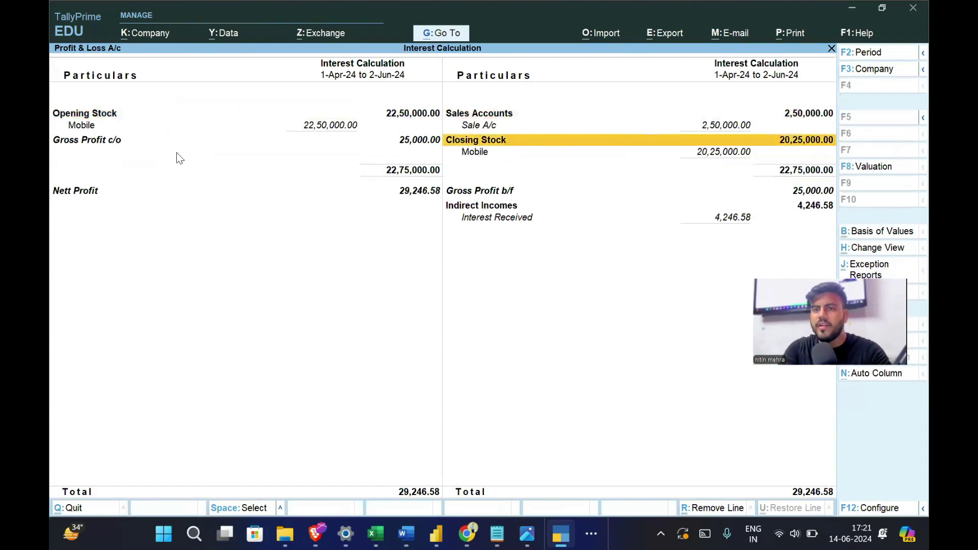
pyautogui.press('Down')
pyautogui.press('Down')
pyautogui.press('Down')
pyautogui.press('Down')
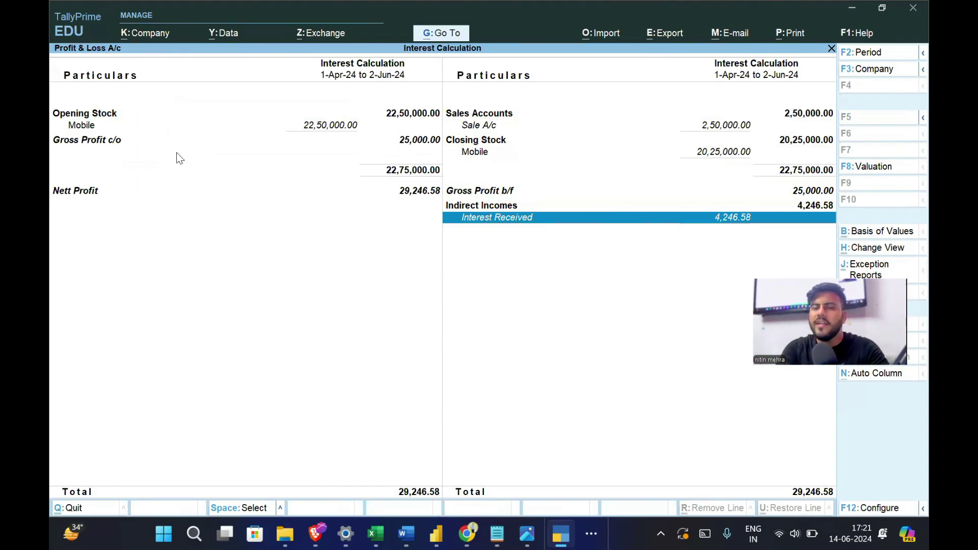
pyautogui.press('Escape')
# Step: Open the Balance Sheet and mark Sundry Debtors under Current Assets to check the customer's outstanding balance
pyautogui.press('Up')
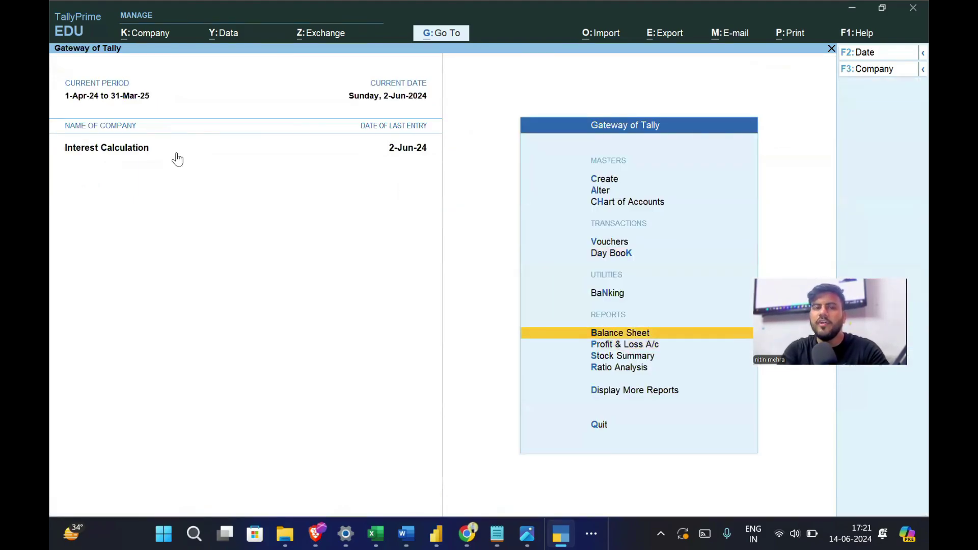
pyautogui.press('Return')
pyautogui.press('Down')
pyautogui.press('Down')
pyautogui.press('Right')
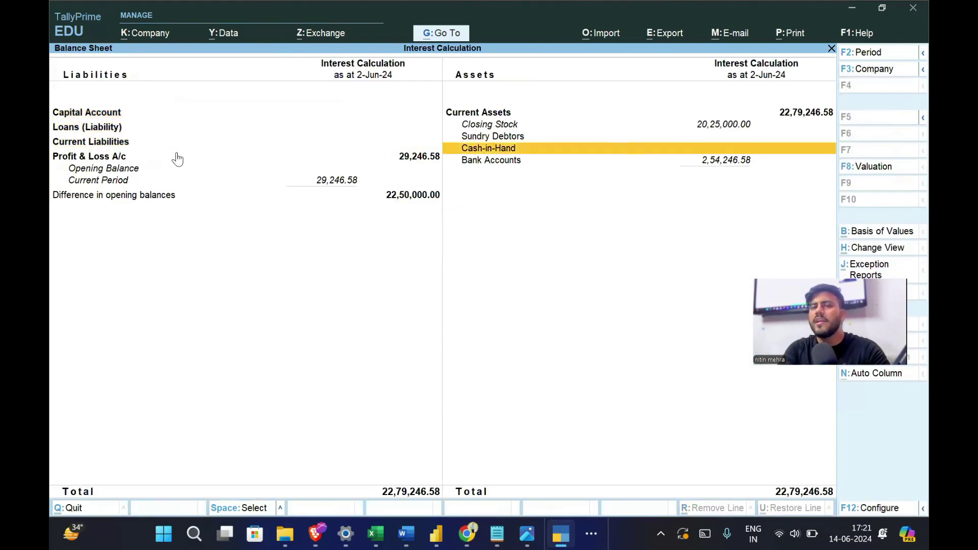
pyautogui.press('Up')
pyautogui.press('Return')
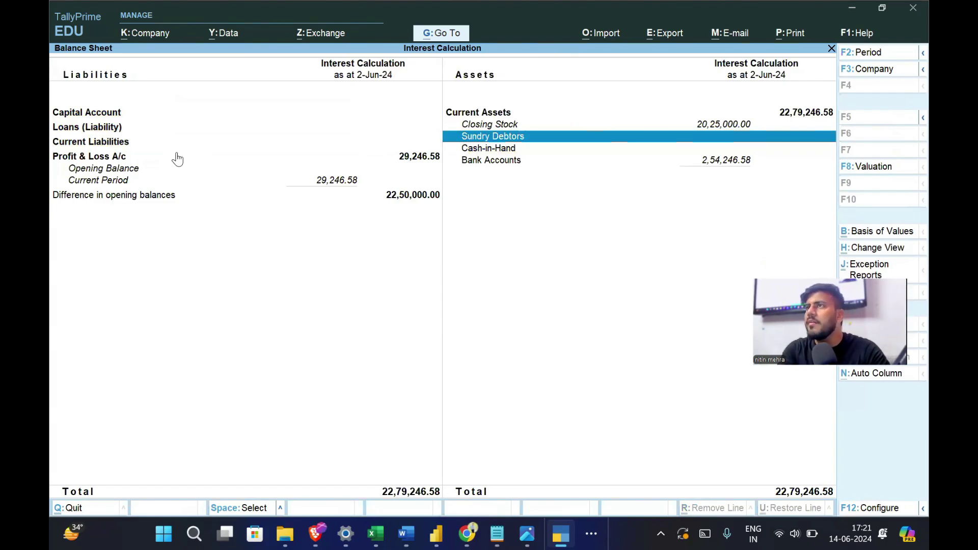